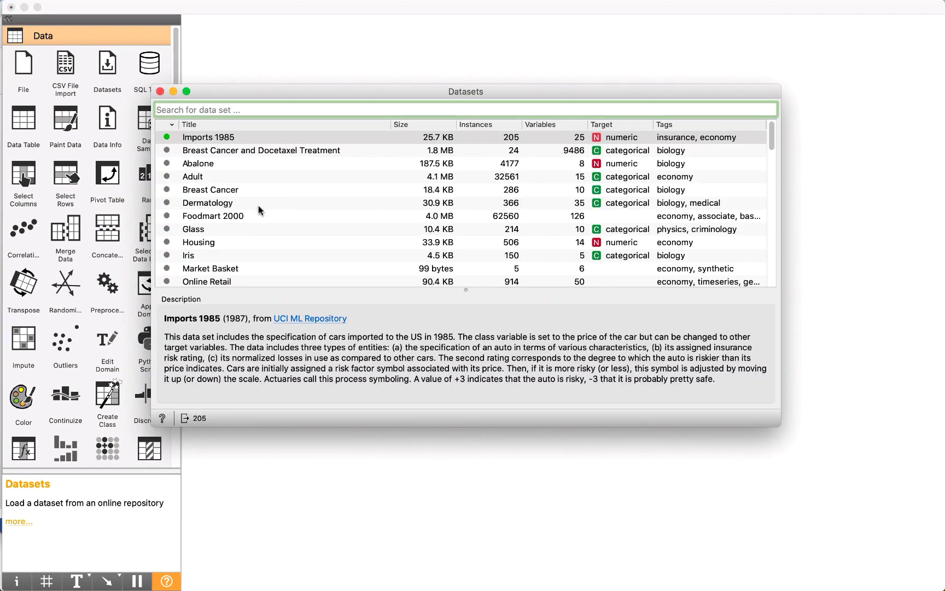
Step: Load the Iris dataset in the Datasets widget and close its window
click(216, 255)
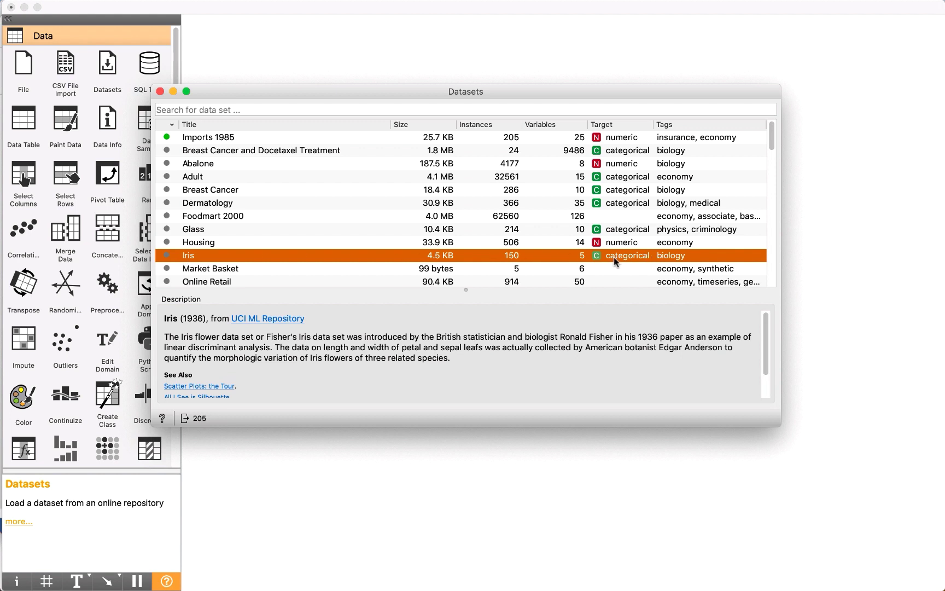
double_click(204, 255)
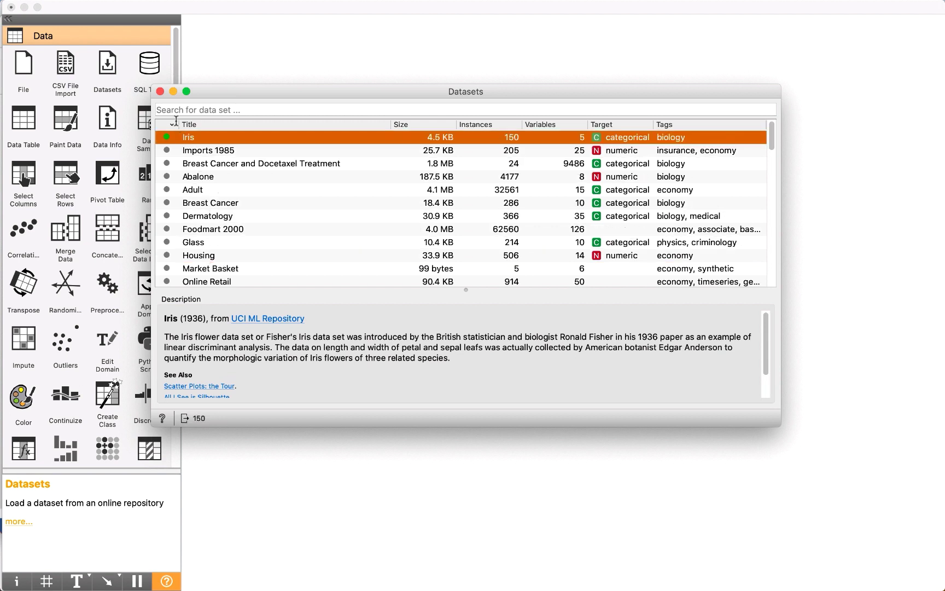
click(160, 92)
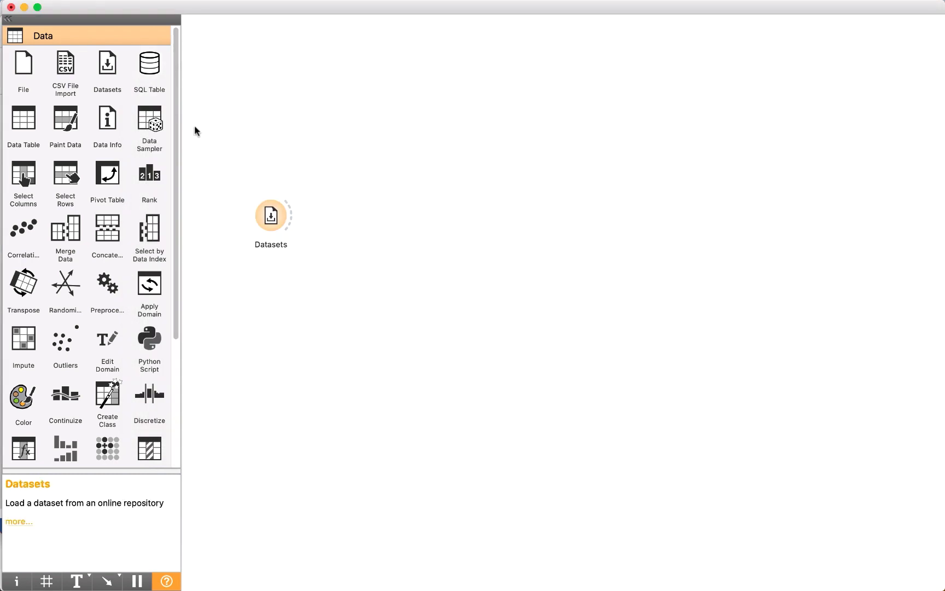
Step: Connect a new Data Table widget to the output of Datasets and open it
drag(289, 214, 340, 133)
text(da)
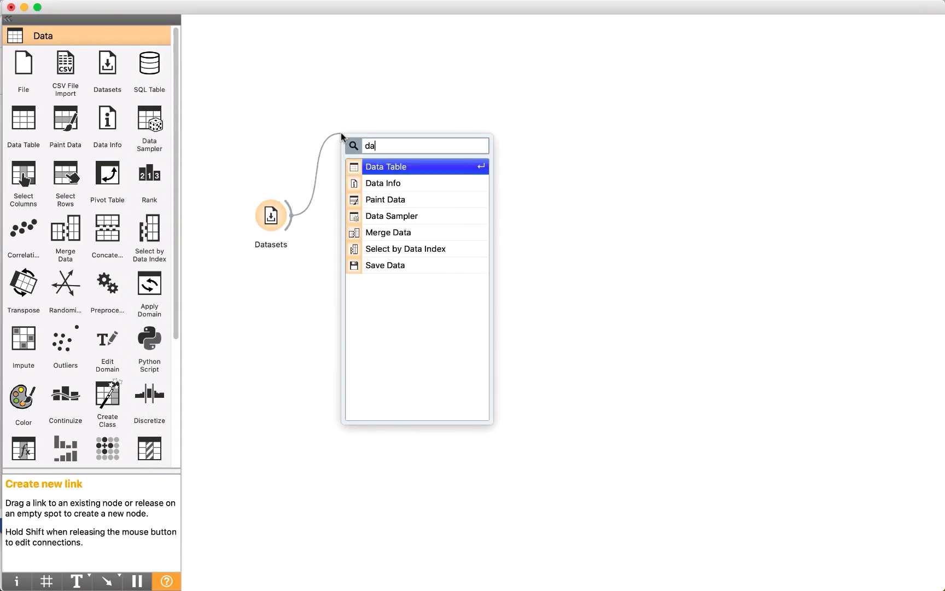
click(408, 170)
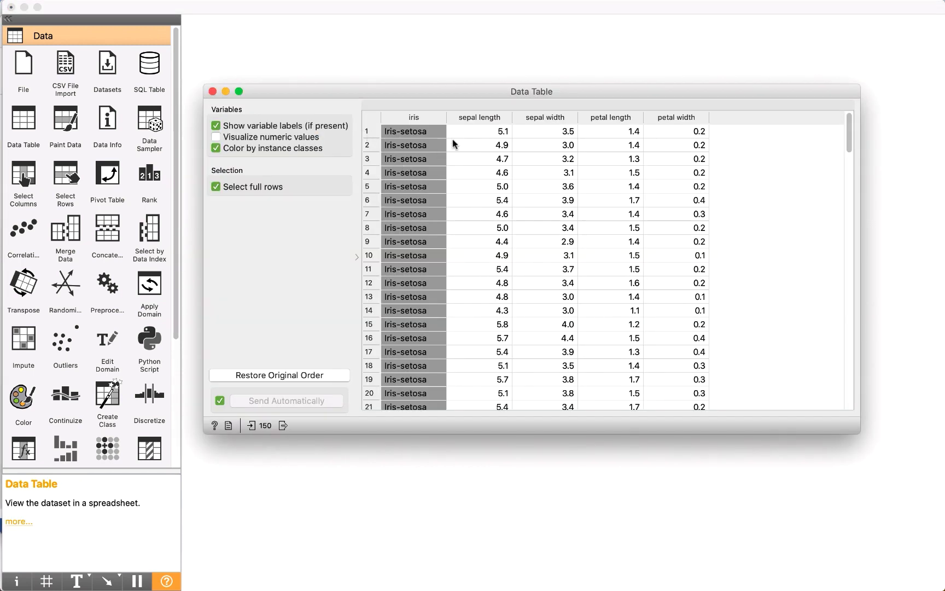
Step: Examine the iris species labels and the sepal and petal measurements across the Data Table rows, and close the table
click(415, 132)
scroll(421, 279, down, 5)
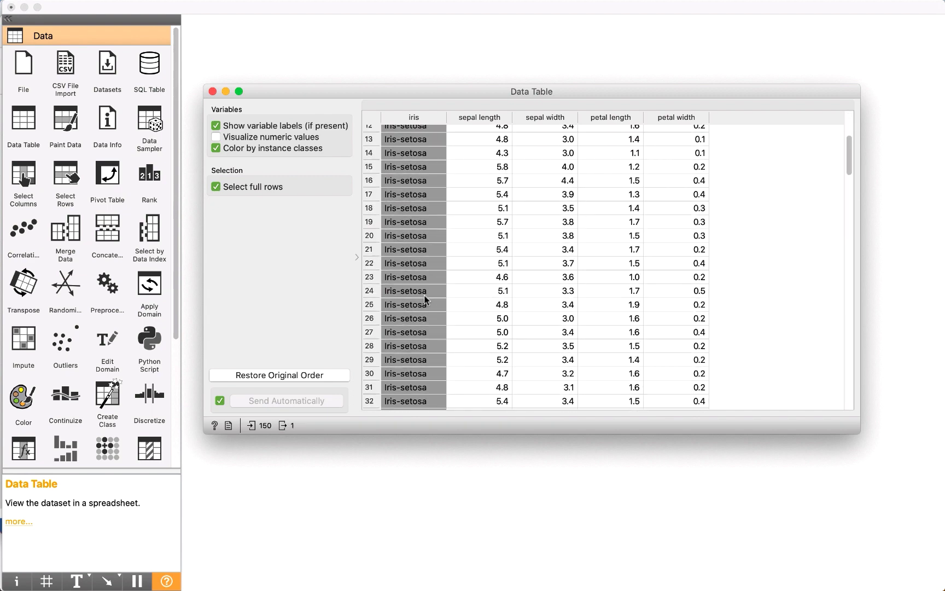
scroll(426, 299, down, 10)
click(419, 234)
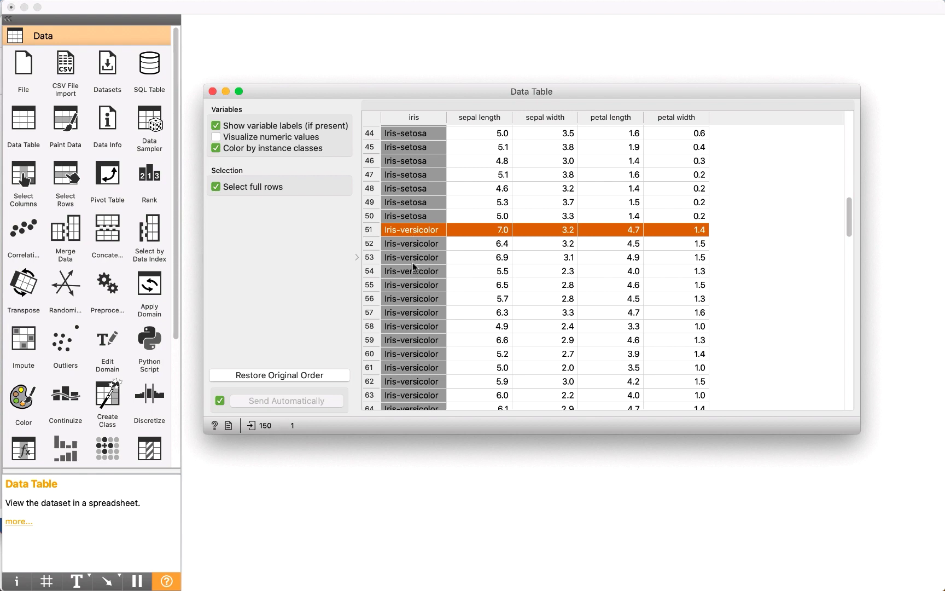
scroll(414, 268, down, 18)
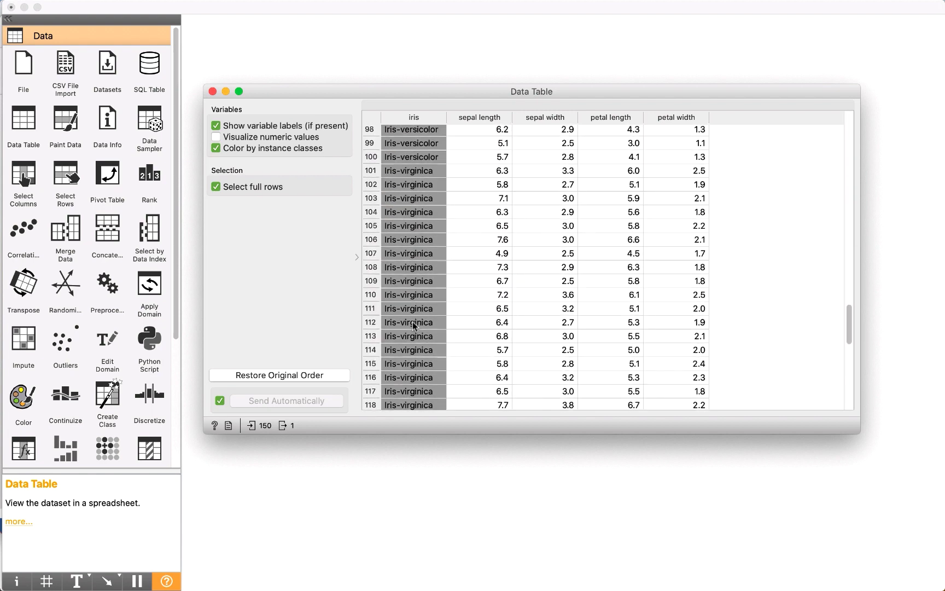
scroll(414, 326, down, 5)
click(414, 277)
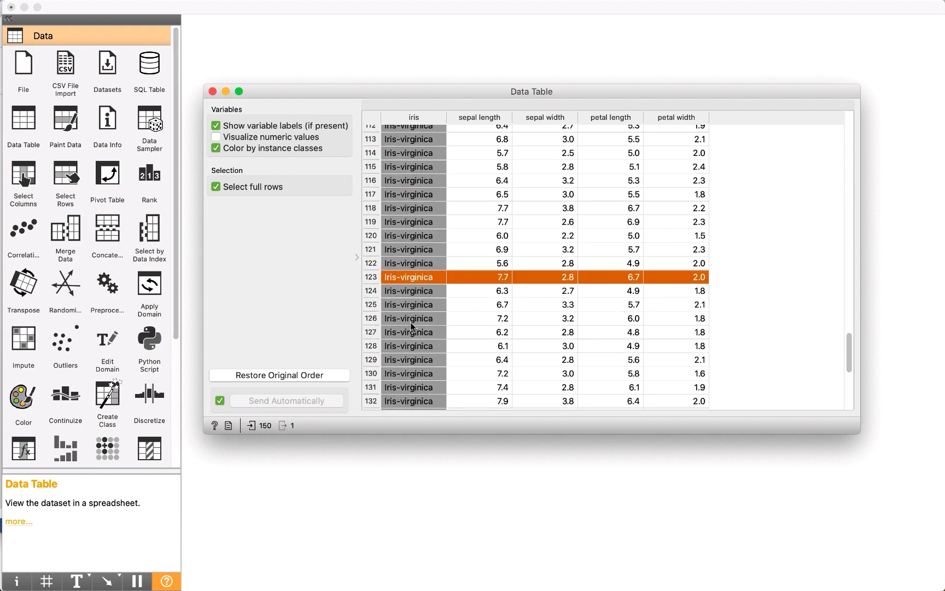
scroll(411, 327, down, 6)
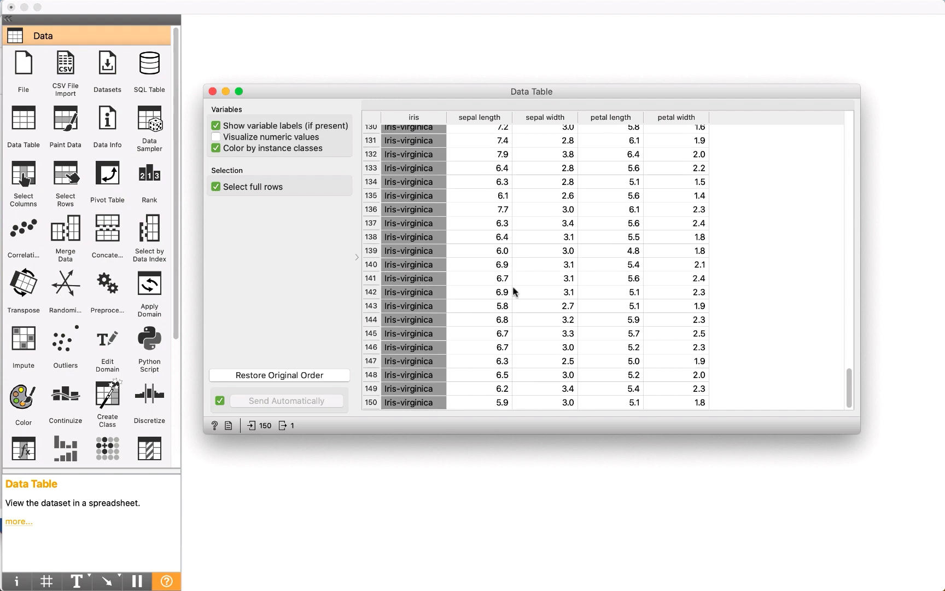
scroll(513, 285, up, 19)
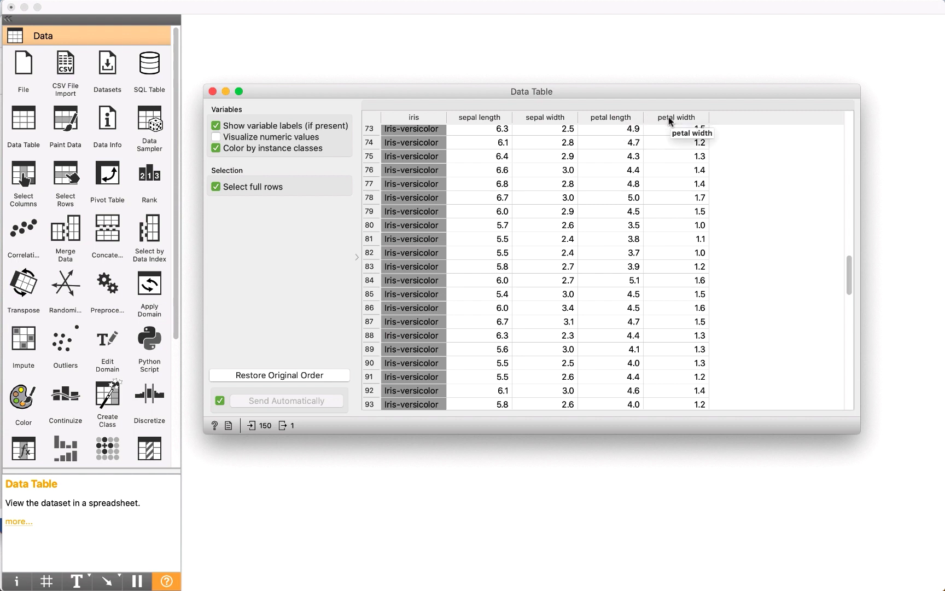
click(629, 170)
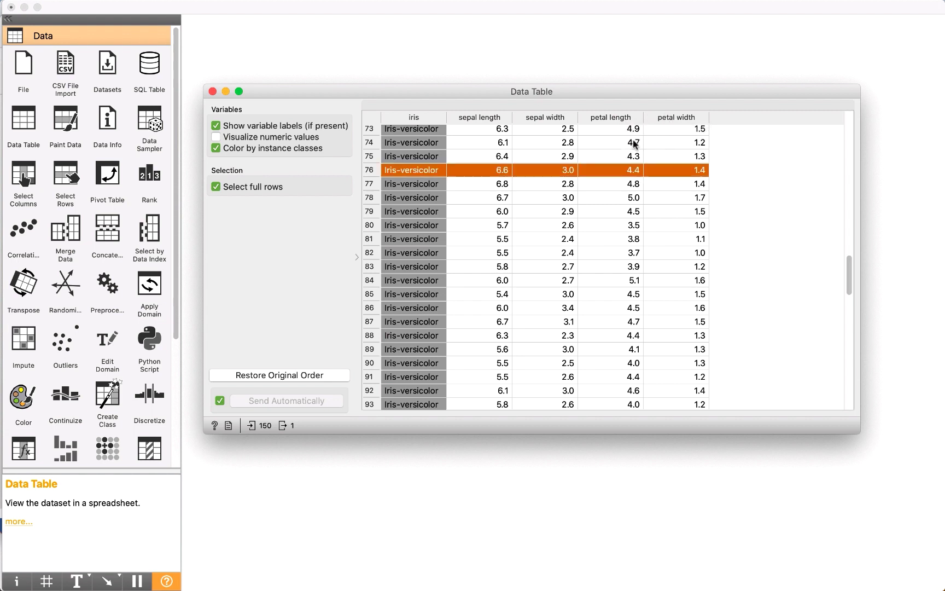
click(640, 142)
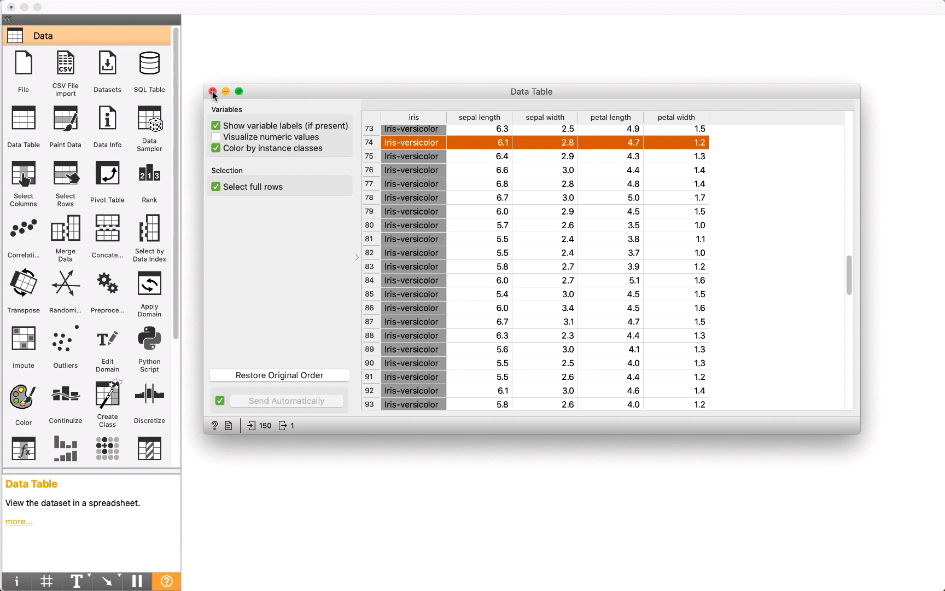
click(213, 92)
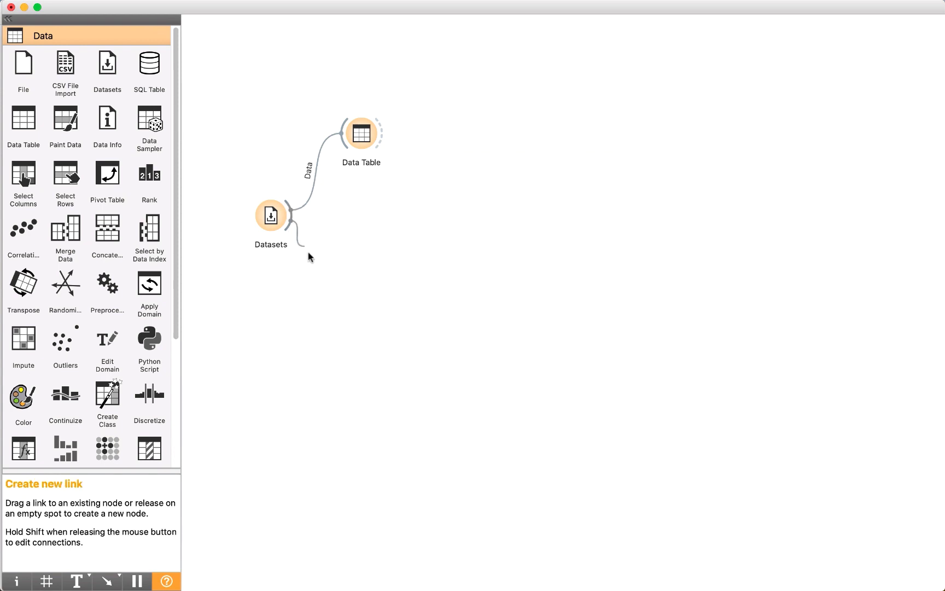
Step: Connect a new k-Means widget to the output of Datasets, below the Data Table branch
drag(309, 257, 343, 313)
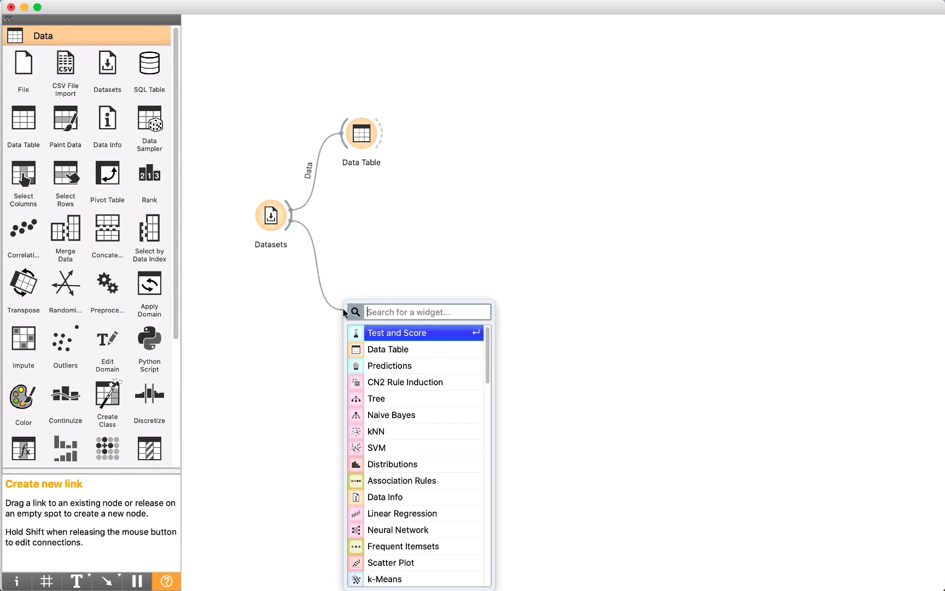
text(k)
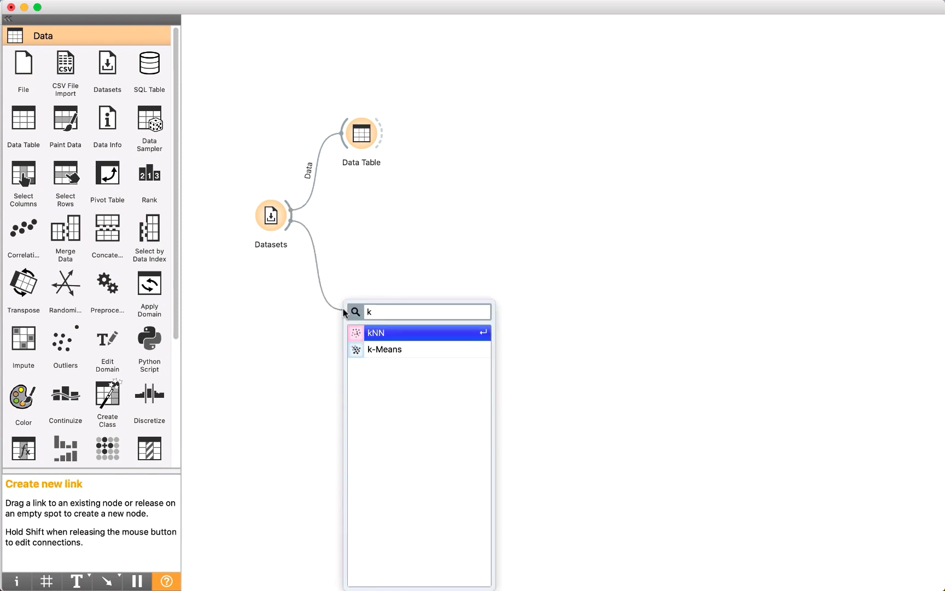
click(394, 351)
Step: Look through the Model widgets and review the k-Means cluster count and initialization settings without changing them
scroll(109, 271, down, 5)
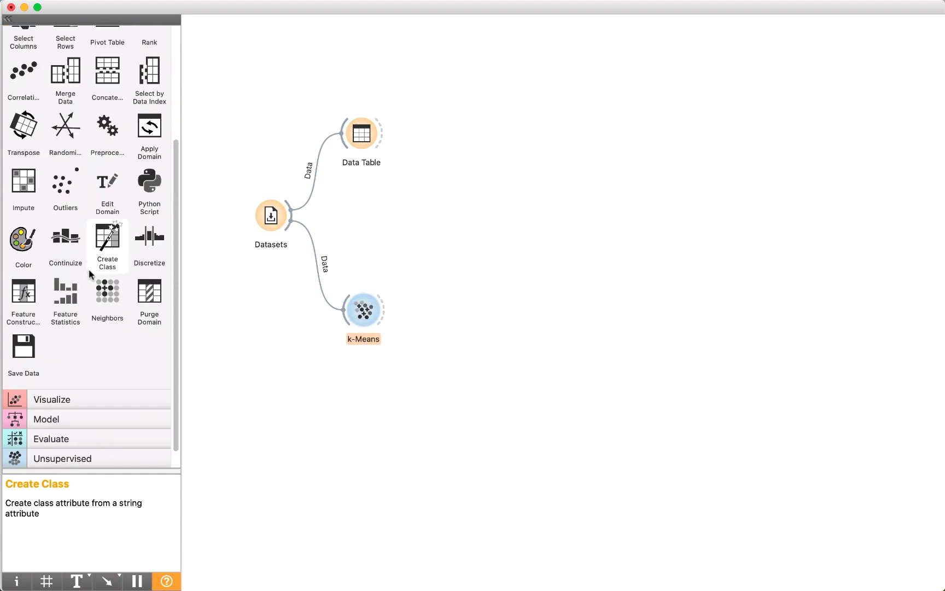
click(62, 421)
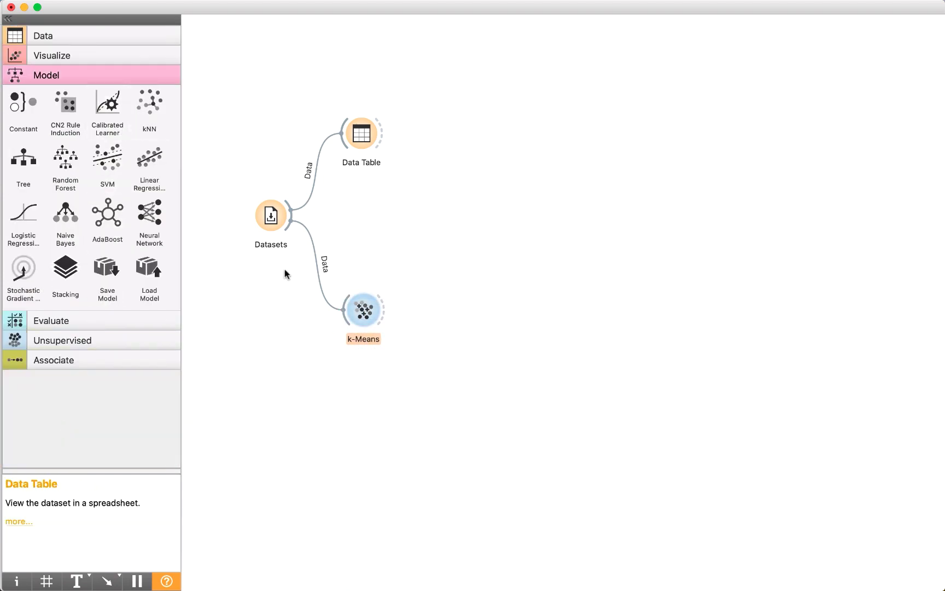
double_click(364, 310)
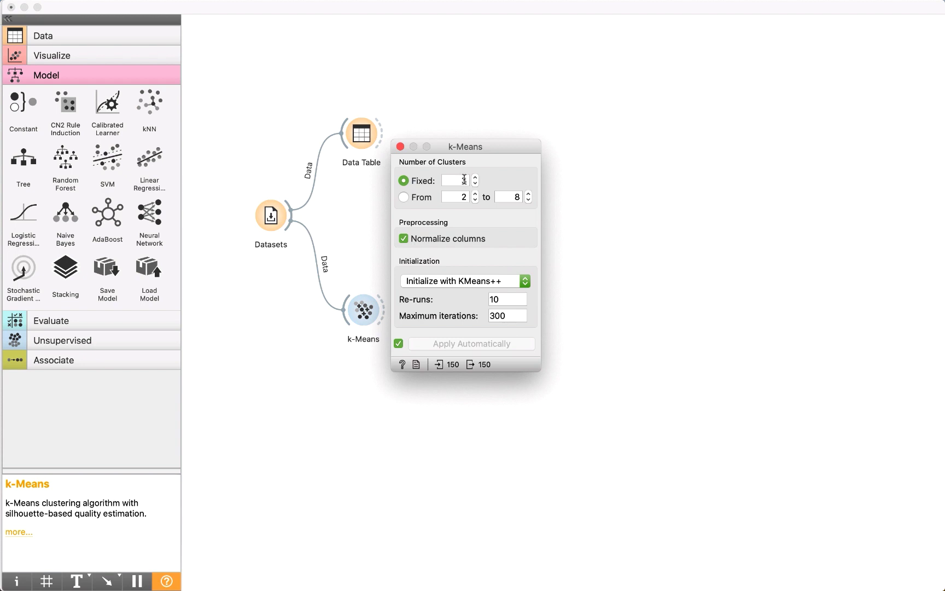
click(400, 146)
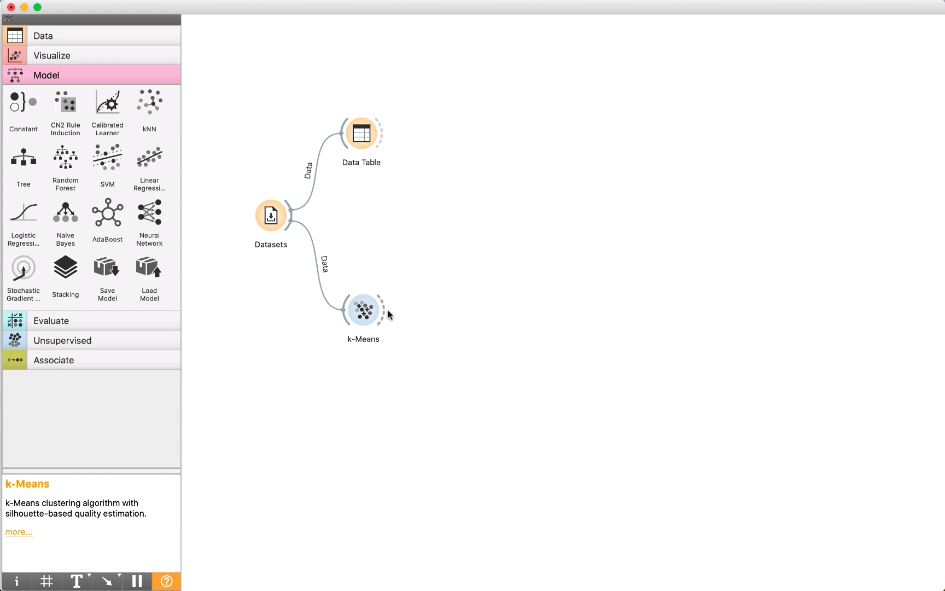
Step: Connect a new Scatter Plot widget to the k-Means output and position it beside k-Means
drag(385, 312, 467, 310)
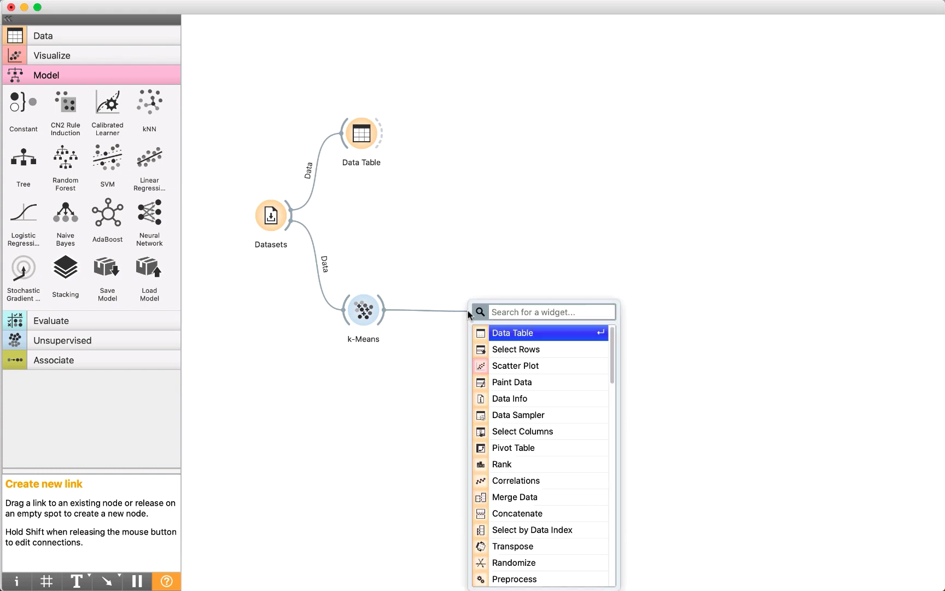
text(sc)
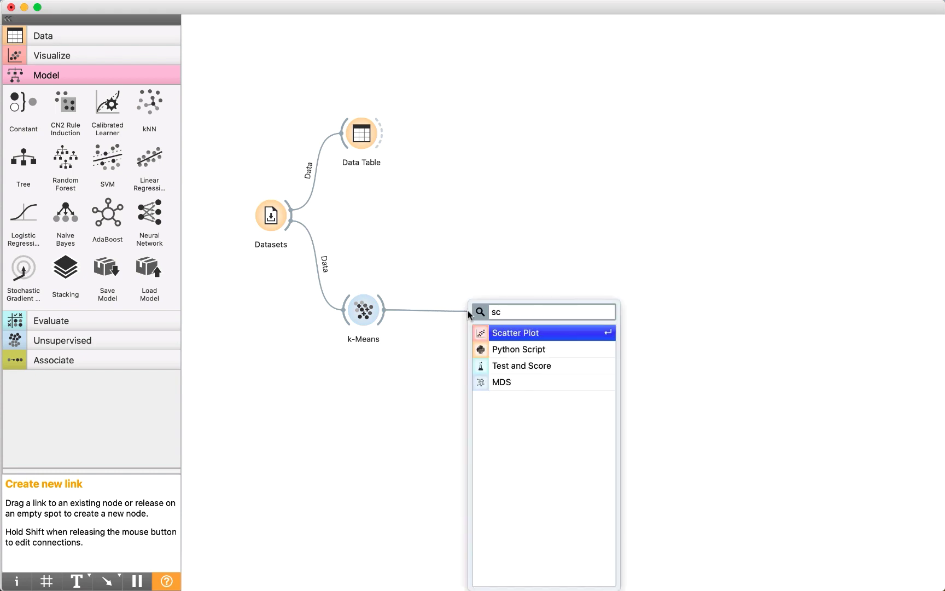
click(509, 333)
drag(491, 317, 510, 309)
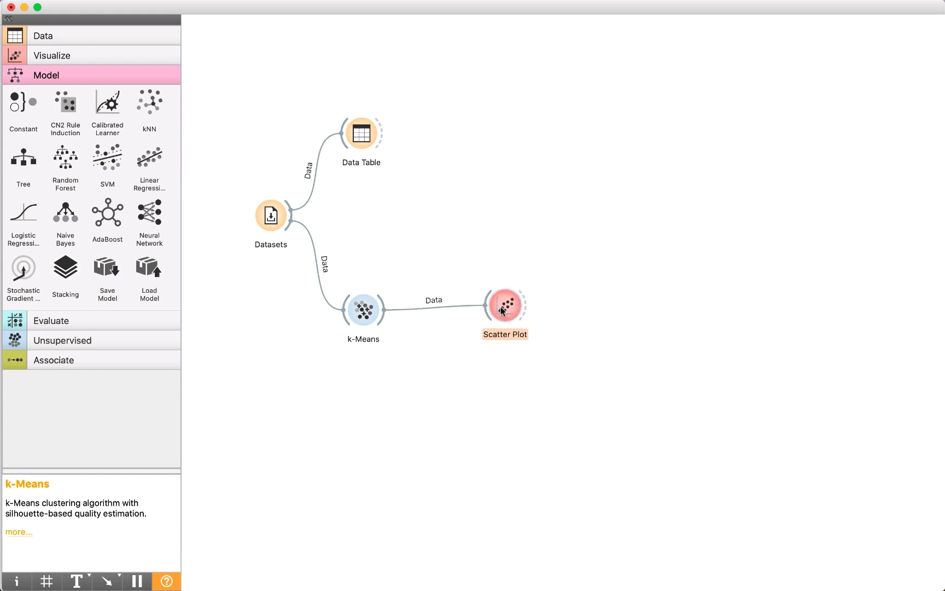
Step: Inspect the clusters in the scatter plot of sepal length against sepal width, and recheck the original Data Table
double_click(507, 305)
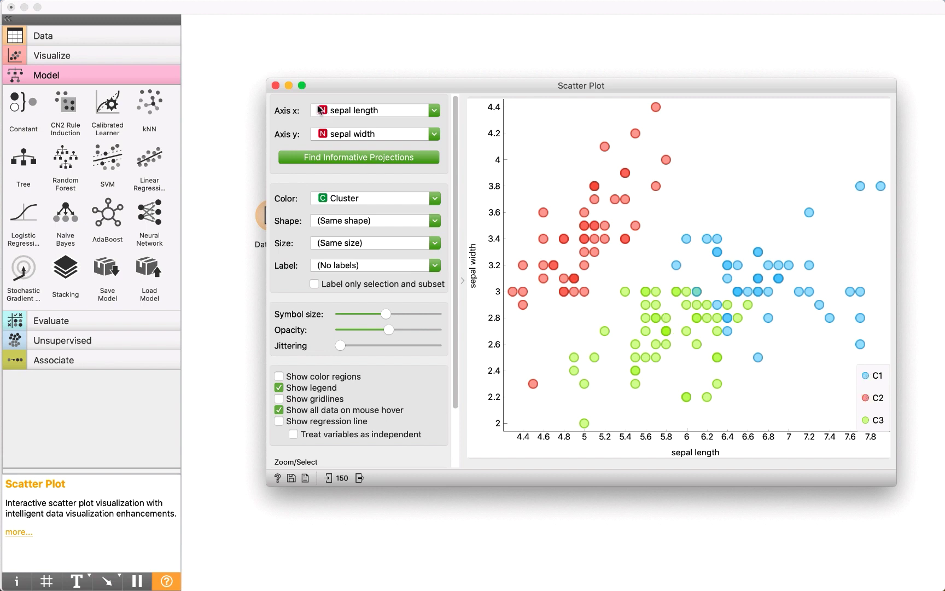
click(275, 86)
double_click(364, 137)
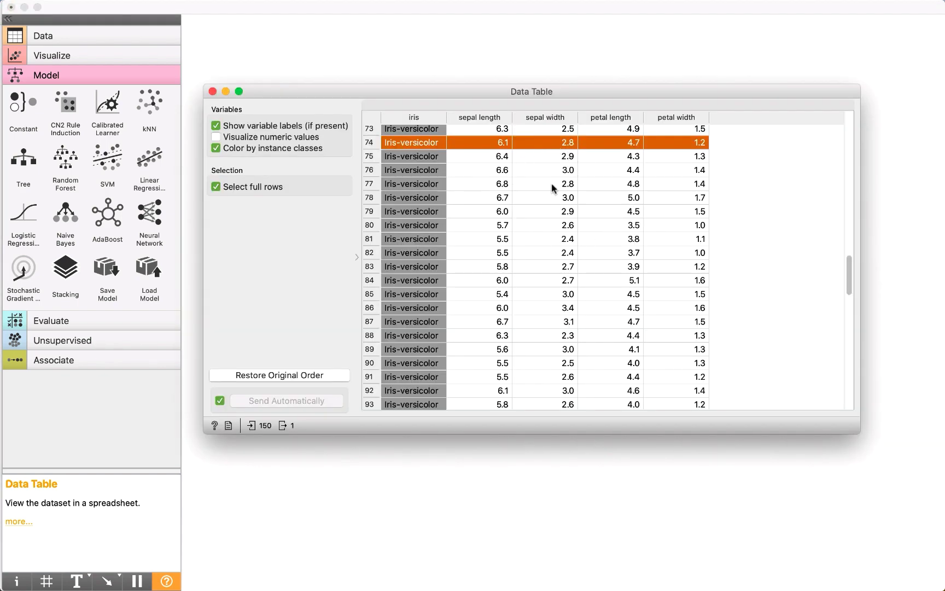
click(212, 91)
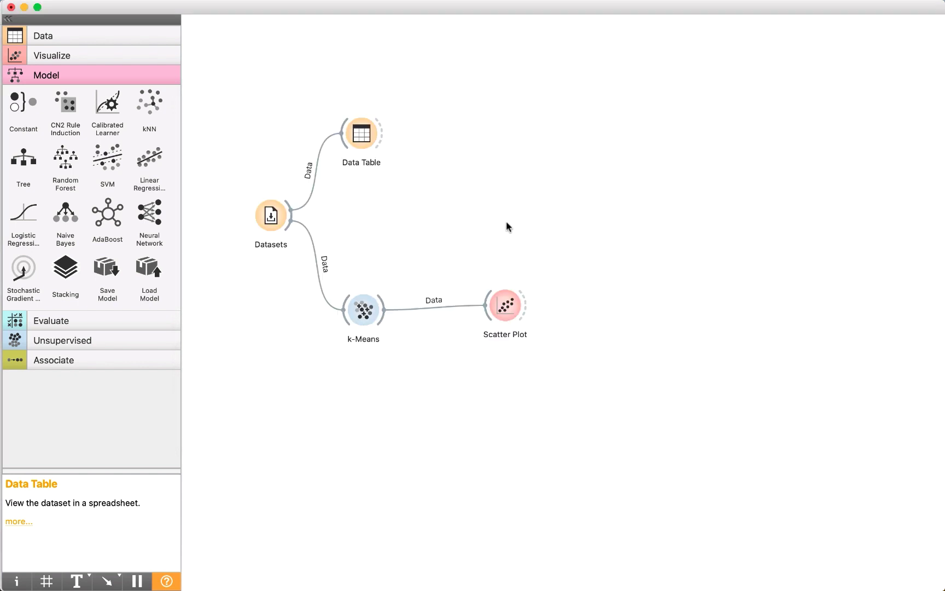
Step: Connect a second Data Table widget to the k-Means output, above the Scatter Plot
drag(381, 300, 446, 212)
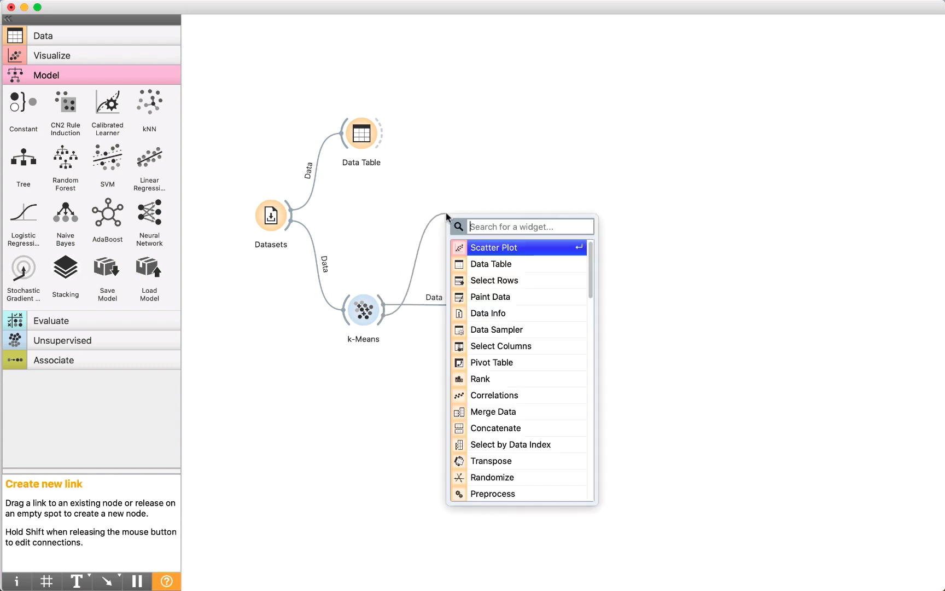
text(data)
key(Return)
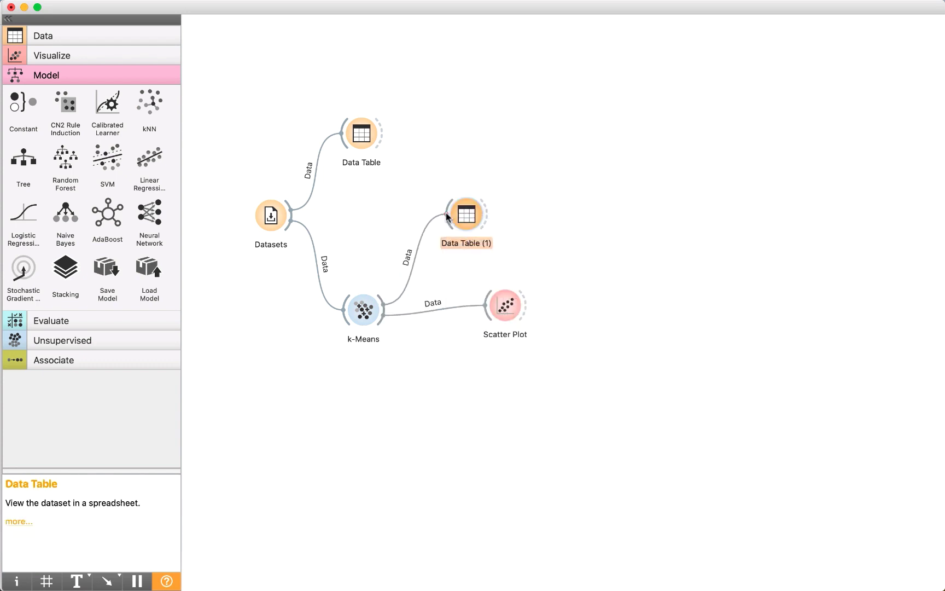
Step: Examine the k-Means output table, comparing the assigned cluster with the actual species for the Iris-setosa rows
double_click(462, 213)
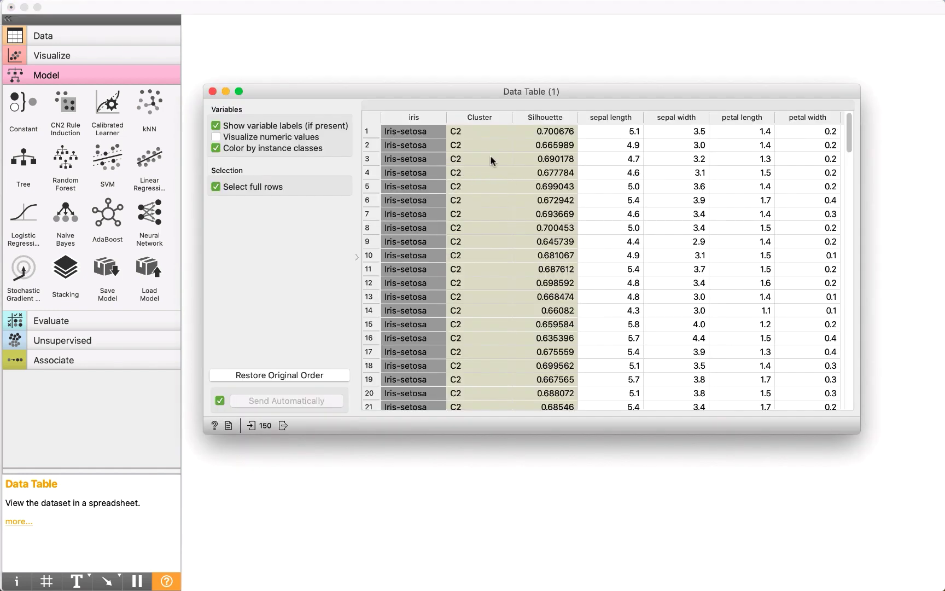
click(419, 133)
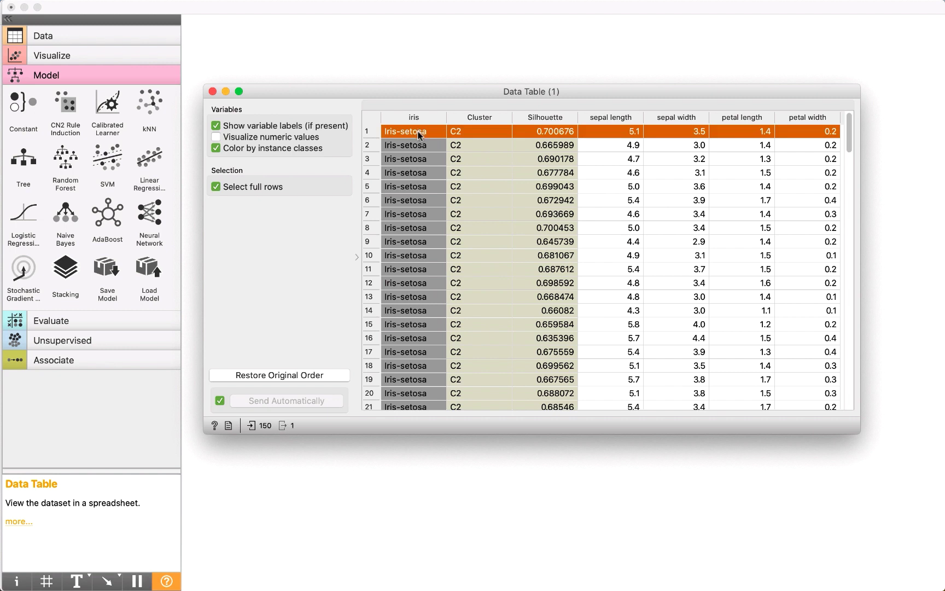
click(442, 145)
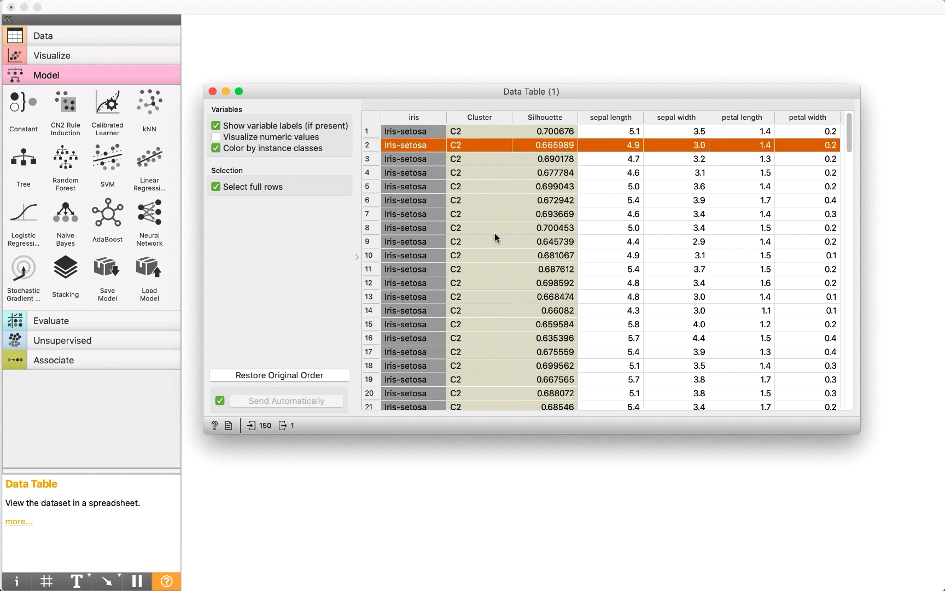
key(Up)
key(Down)
key(Down)
key(Down)
key(Down)
key(Down)
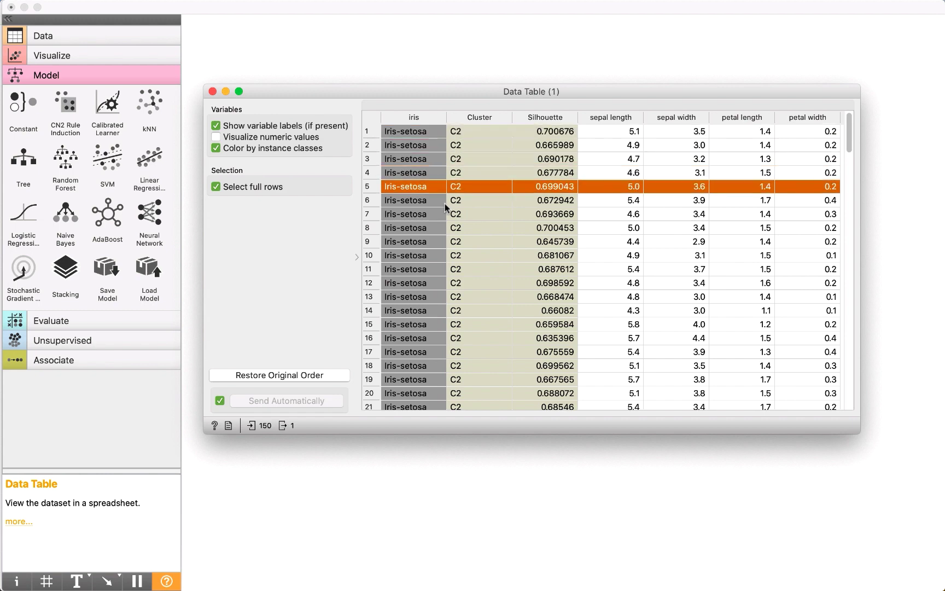
scroll(437, 261, down, 5)
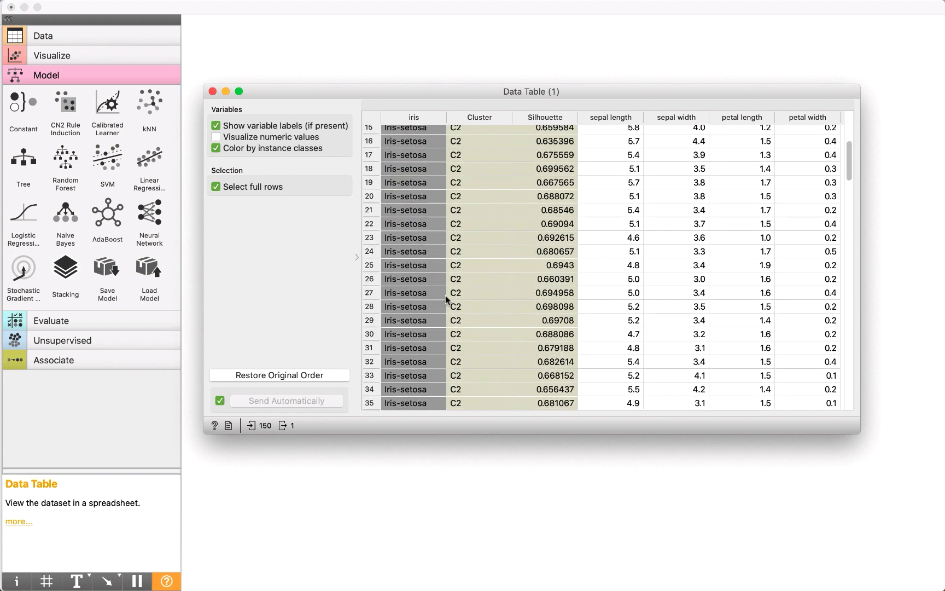
scroll(446, 299, down, 8)
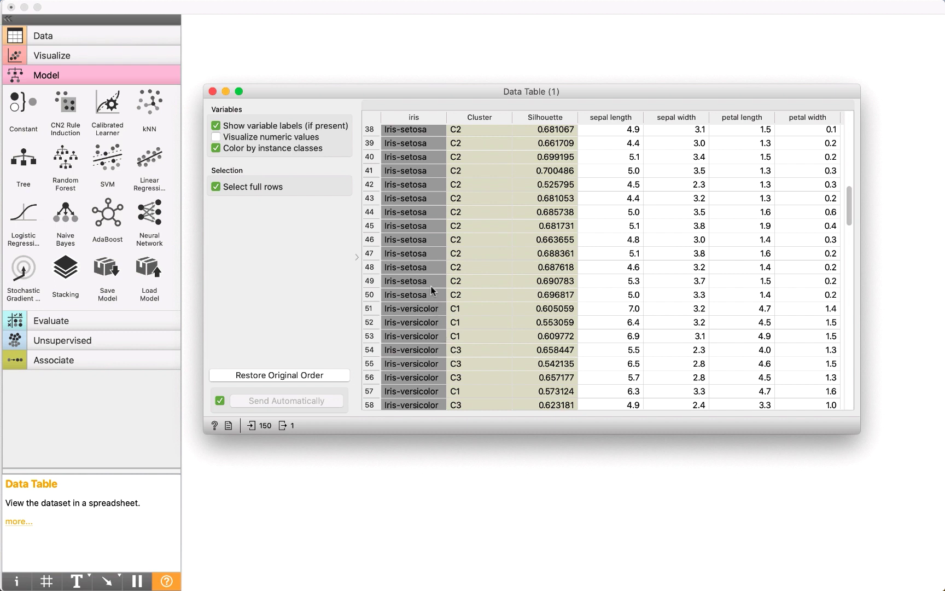
click(432, 295)
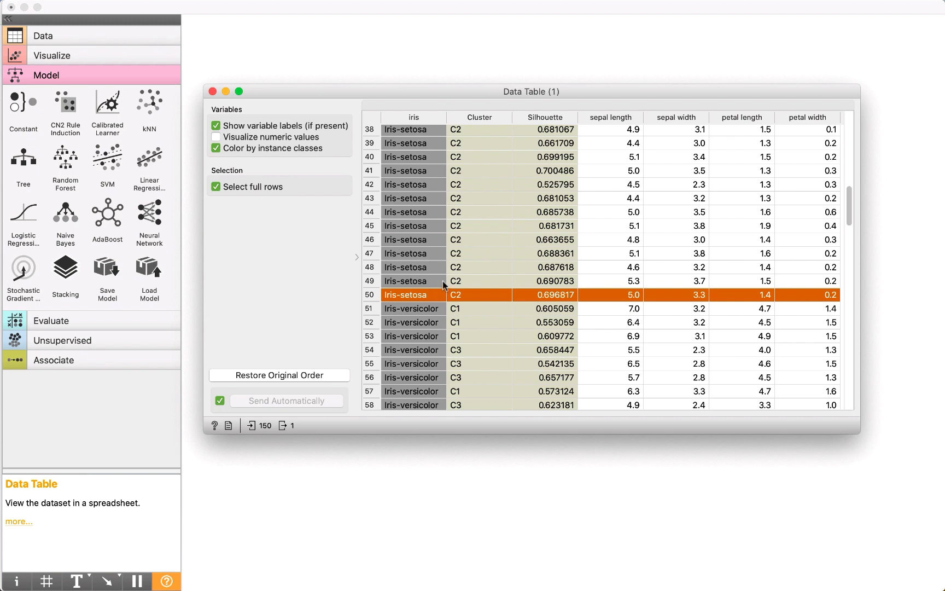
scroll(446, 290, up, 5)
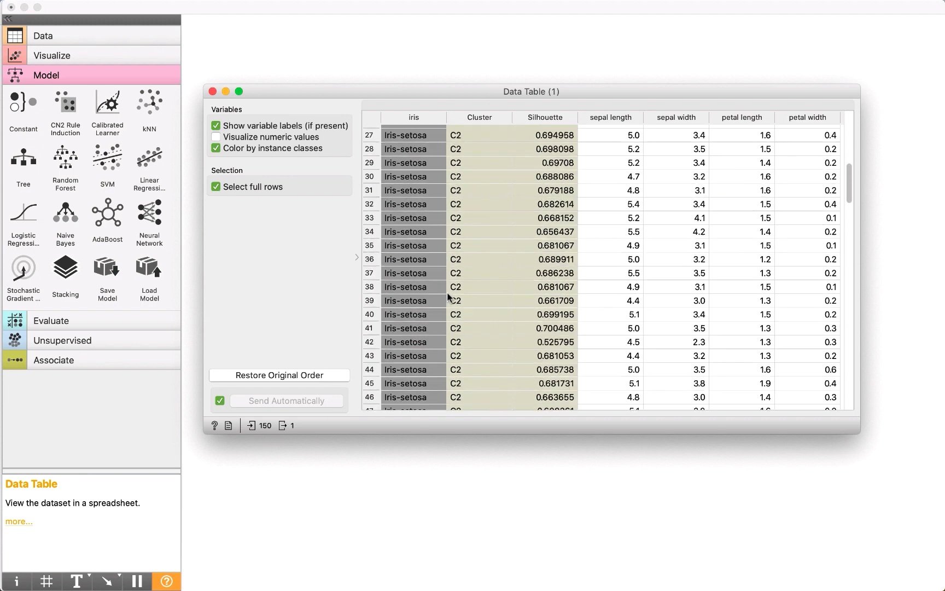
scroll(447, 297, down, 8)
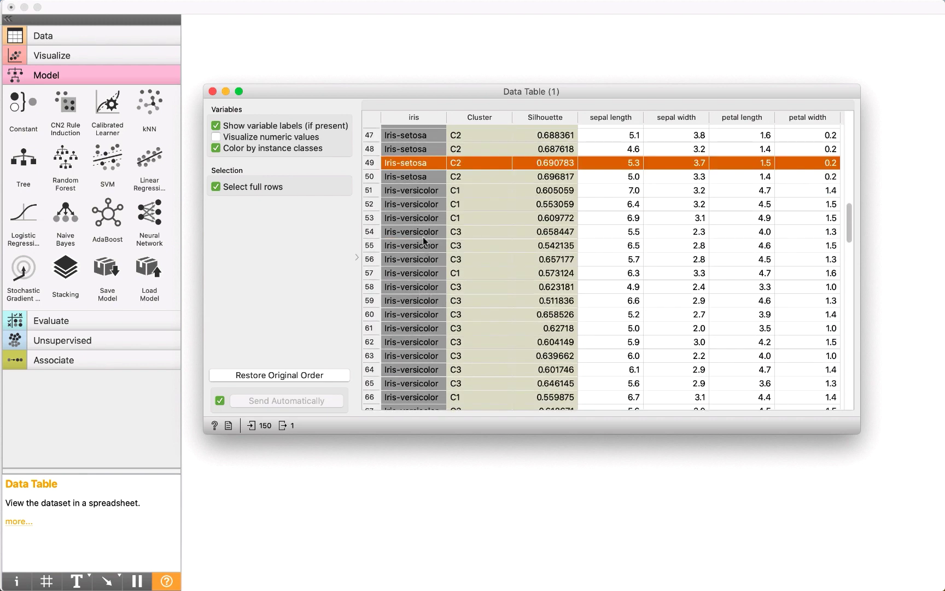
Step: Compare the assigned clusters with the species for the Iris-versicolor and Iris-virginica rows, then close the table
click(420, 194)
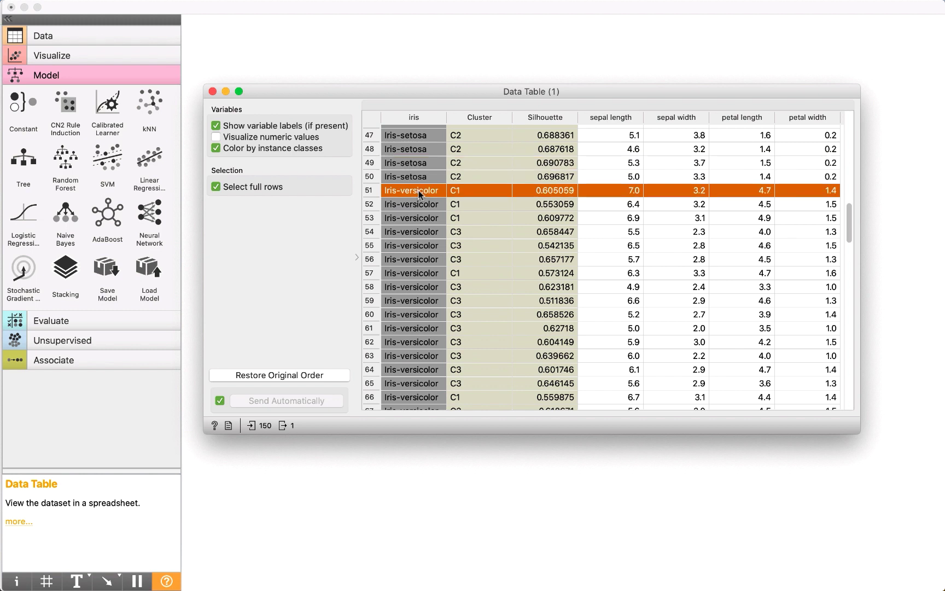
click(432, 203)
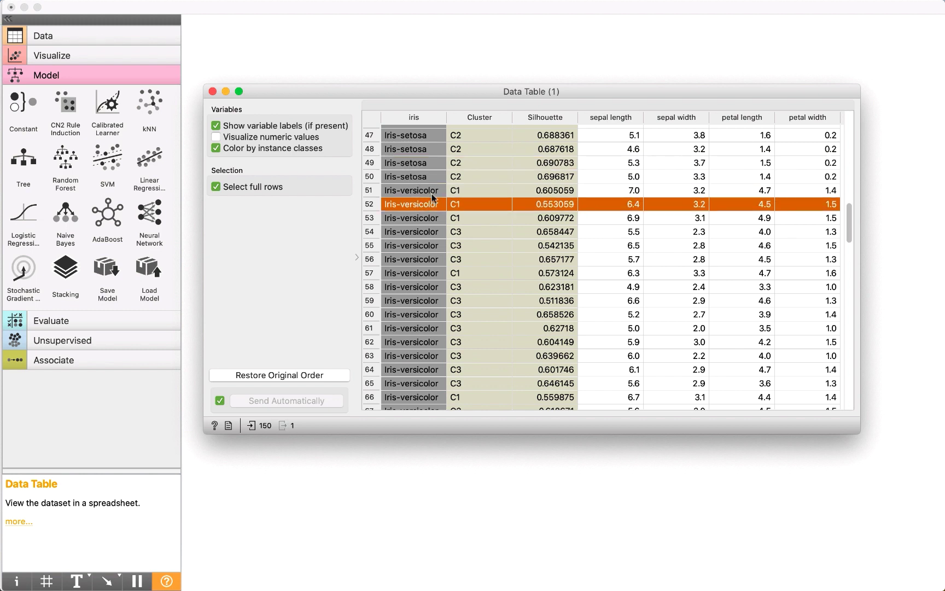
click(460, 220)
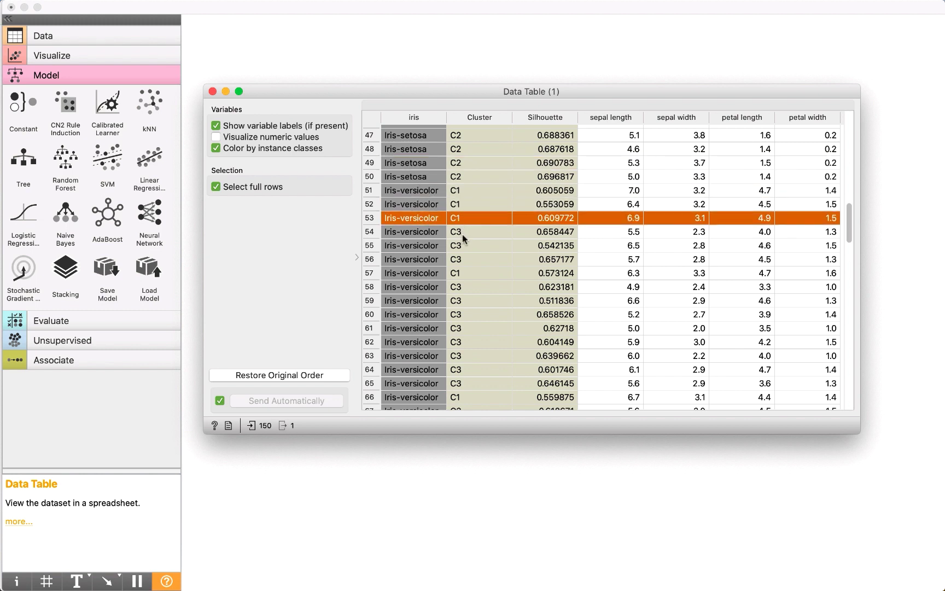
click(457, 235)
click(457, 248)
click(457, 261)
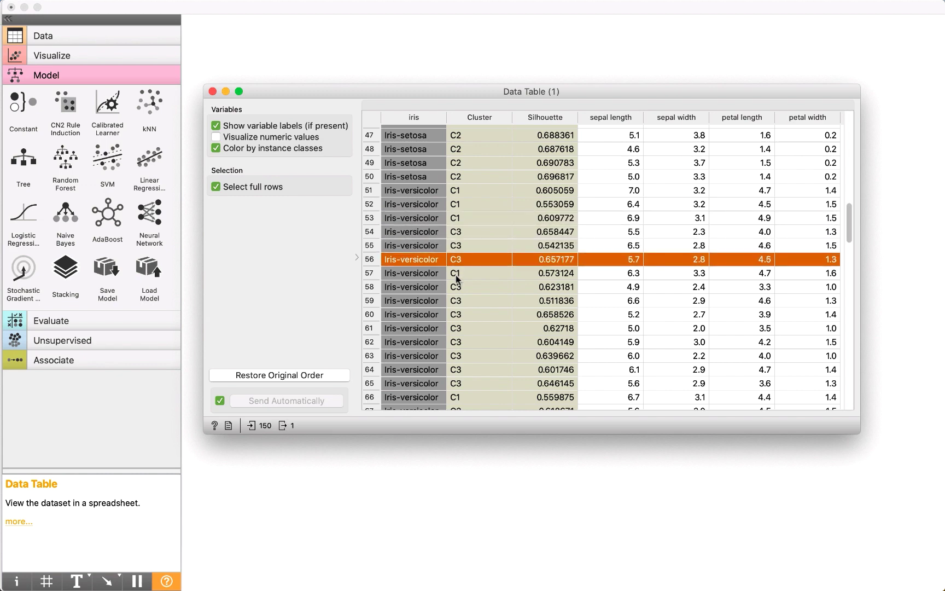
click(457, 275)
scroll(456, 322, down, 5)
scroll(456, 327, down, 10)
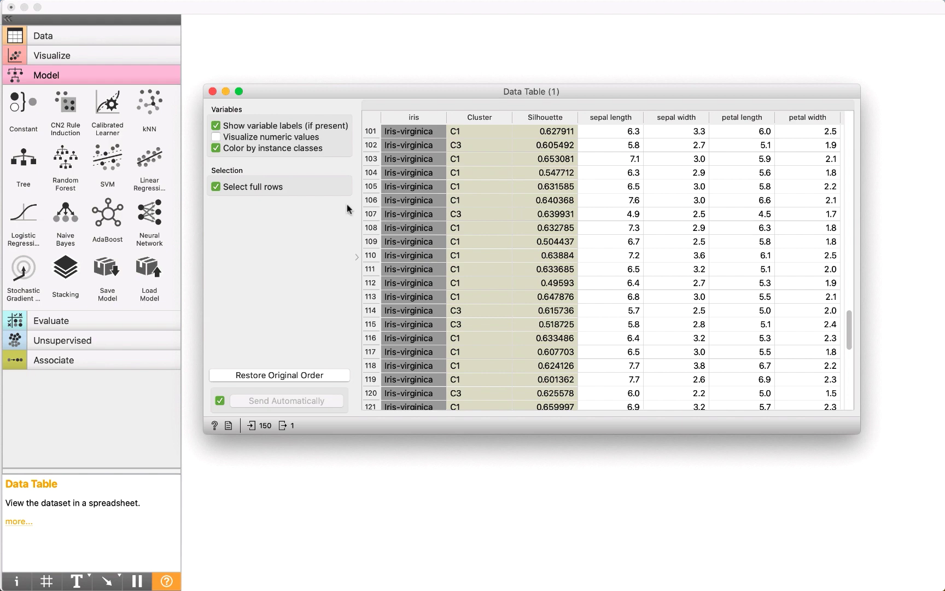
click(213, 91)
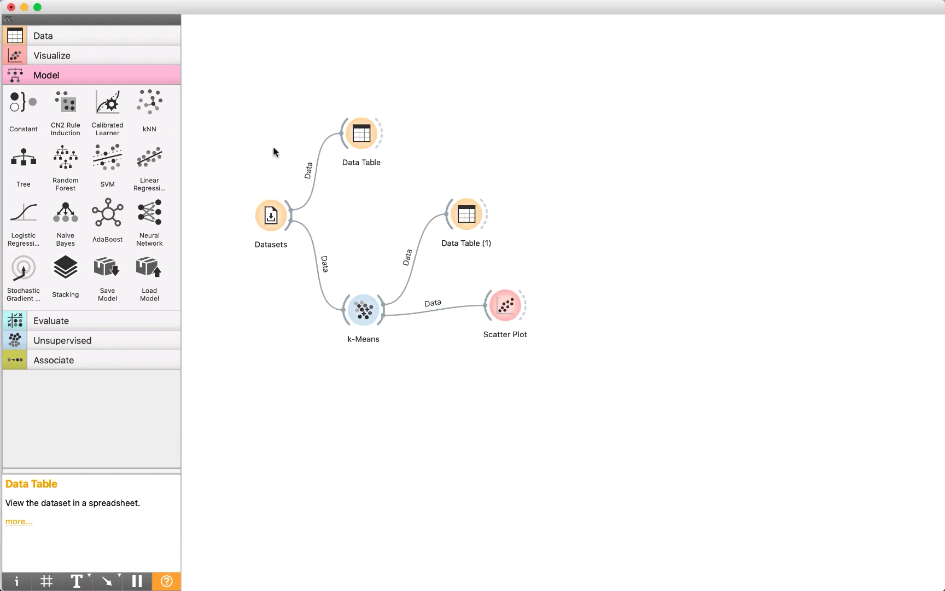
Step: Recheck the cluster colors in the Scatter Plot and the cluster assignments of the Iris-virginica rows in Data Table (1)
double_click(504, 307)
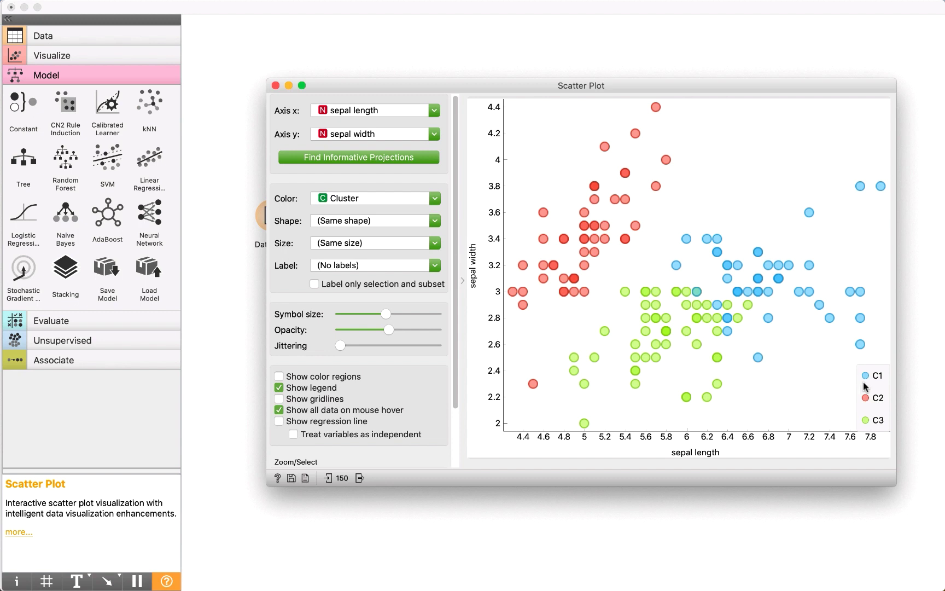
click(276, 87)
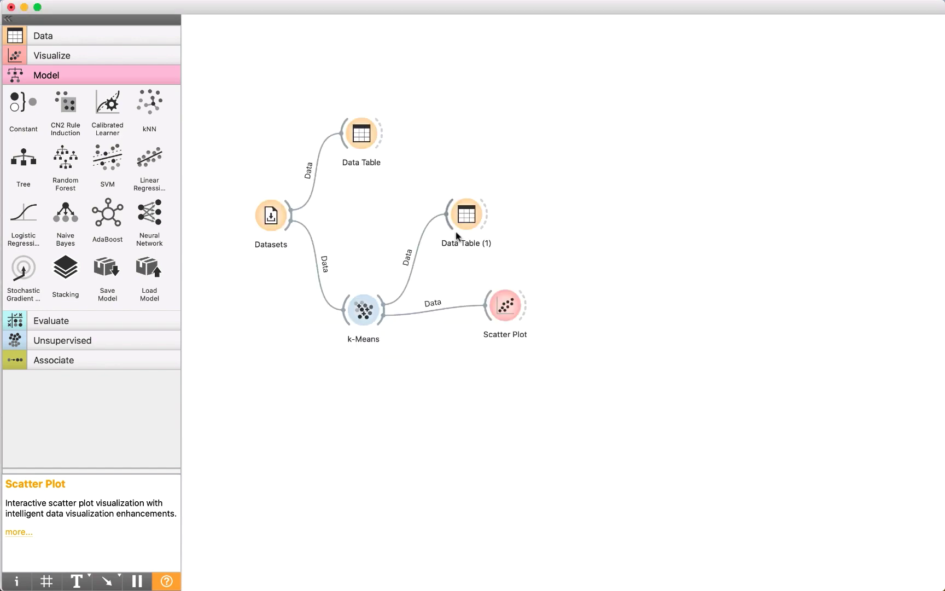
double_click(463, 219)
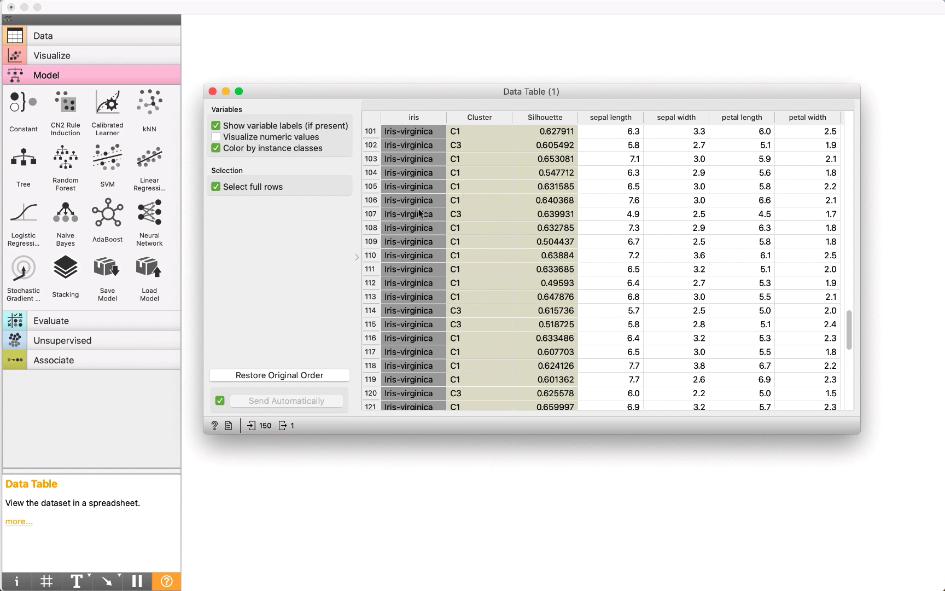
click(213, 92)
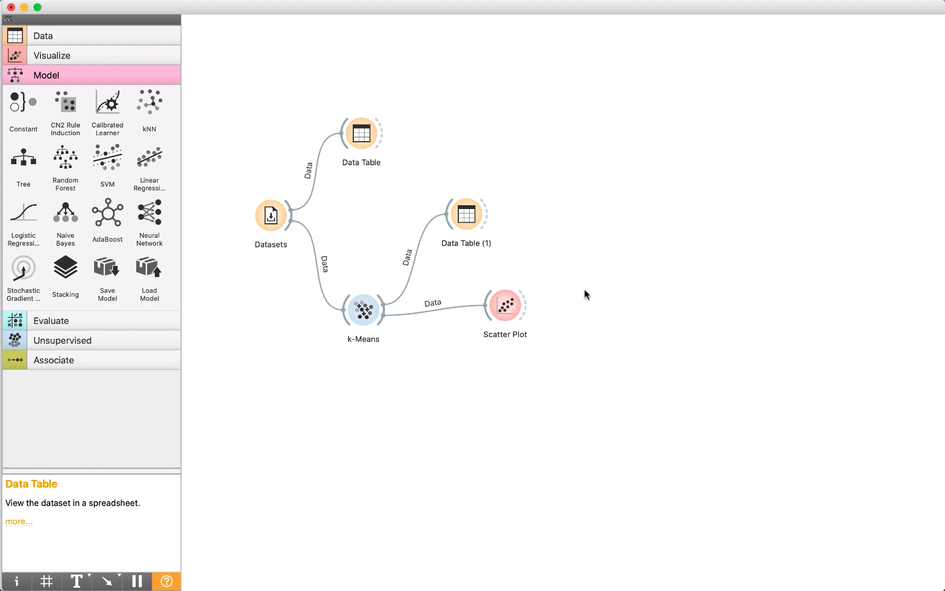
Step: Set the fixed number of k-Means clusters to 6 and inspect the resulting grouping in the Scatter Plot
double_click(361, 312)
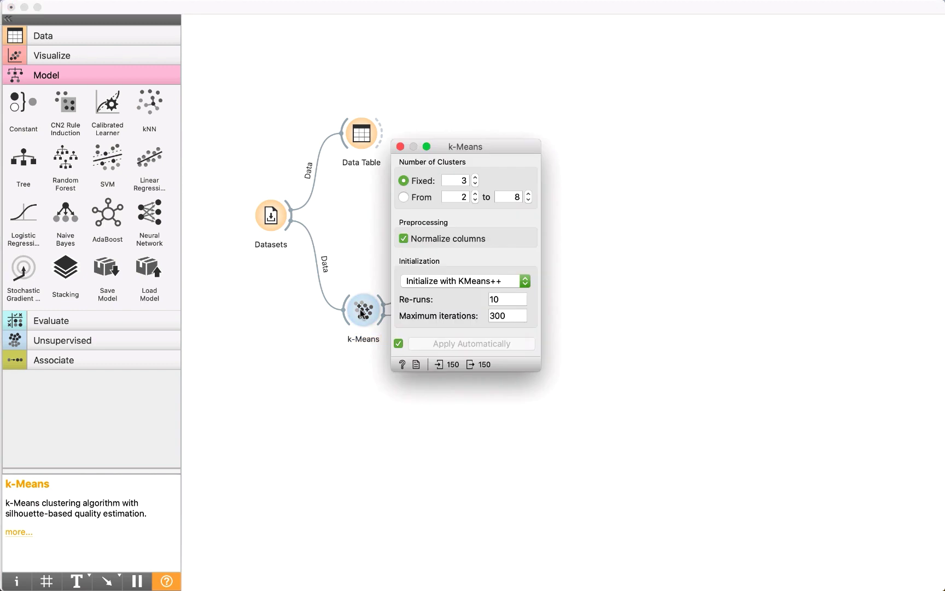
double_click(476, 179)
click(476, 178)
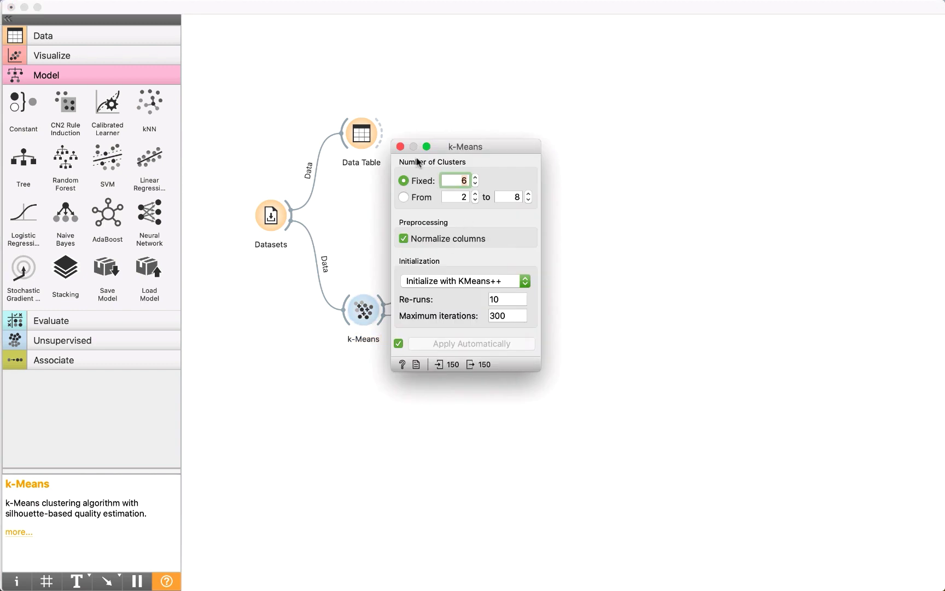
click(400, 146)
double_click(507, 311)
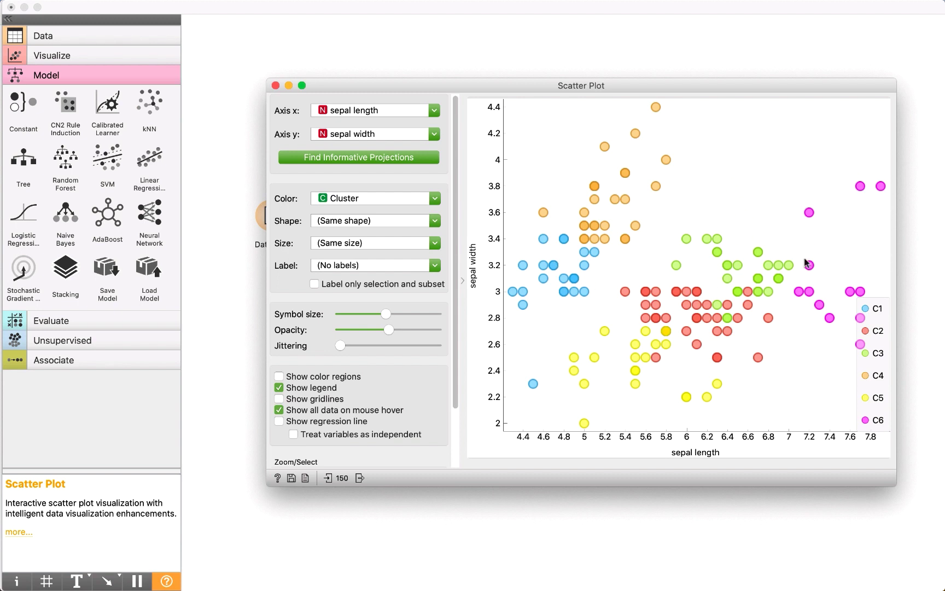
click(276, 86)
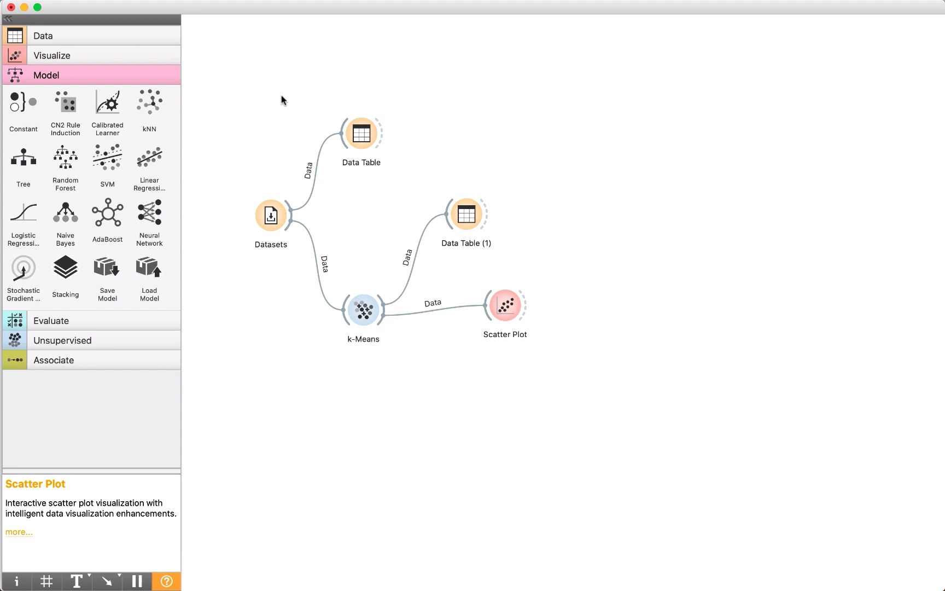
Step: Set the fixed number of k-Means clusters back to 3 and close the k-Means settings
double_click(364, 309)
click(475, 184)
click(475, 184)
click(474, 184)
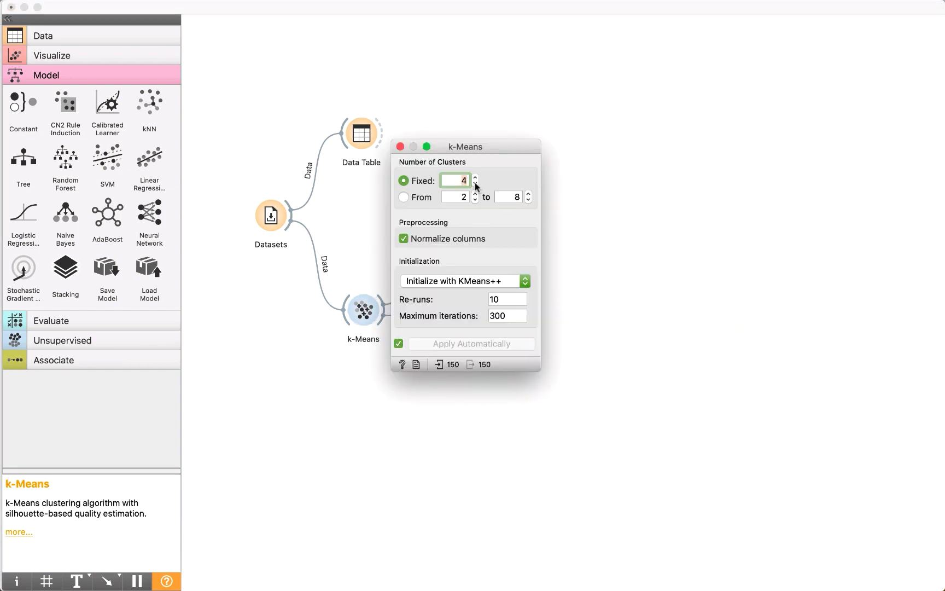
key(super+w)
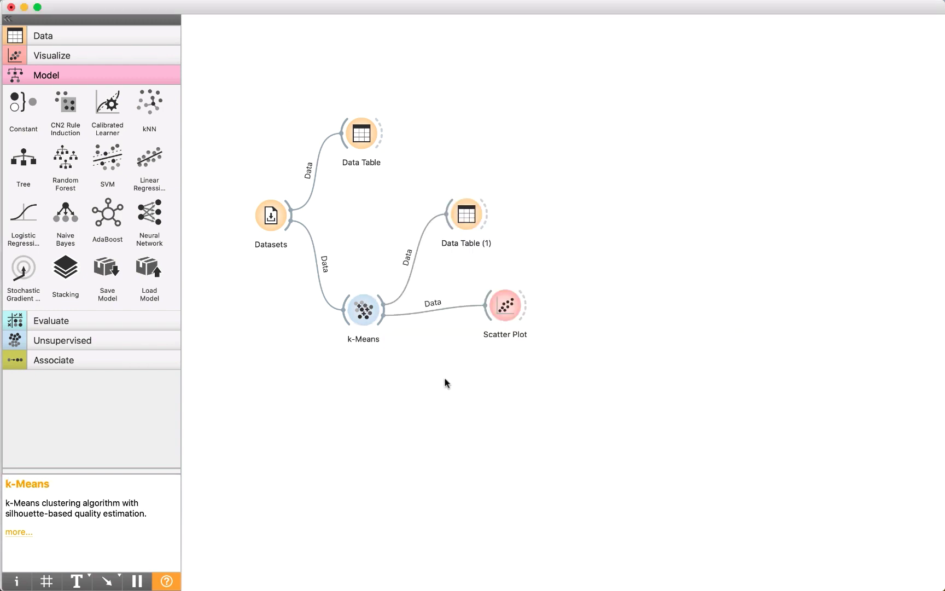
Step: Add a Select Rows widget to the canvas and position it below k-Means and the Scatter Plot
right_click(422, 381)
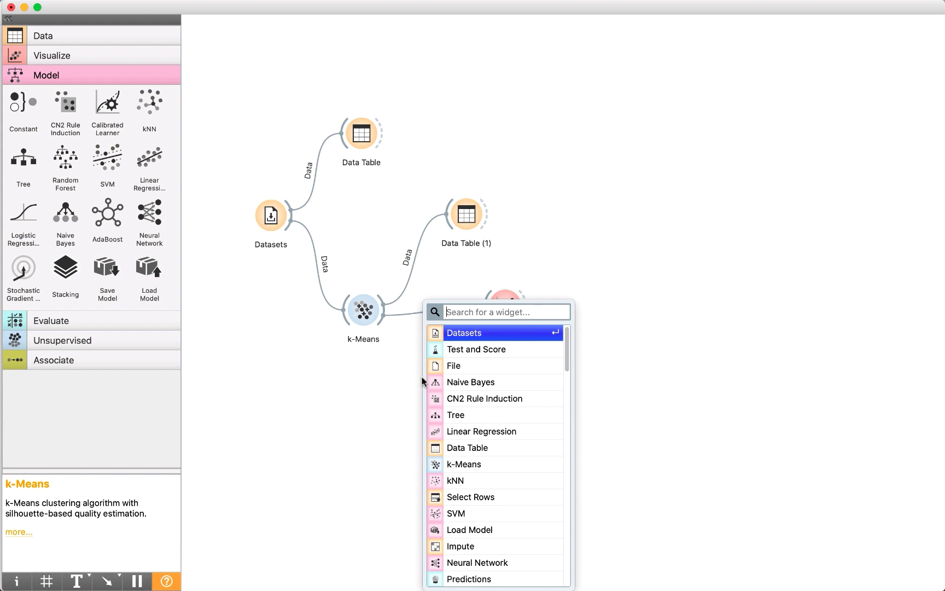
text(sel)
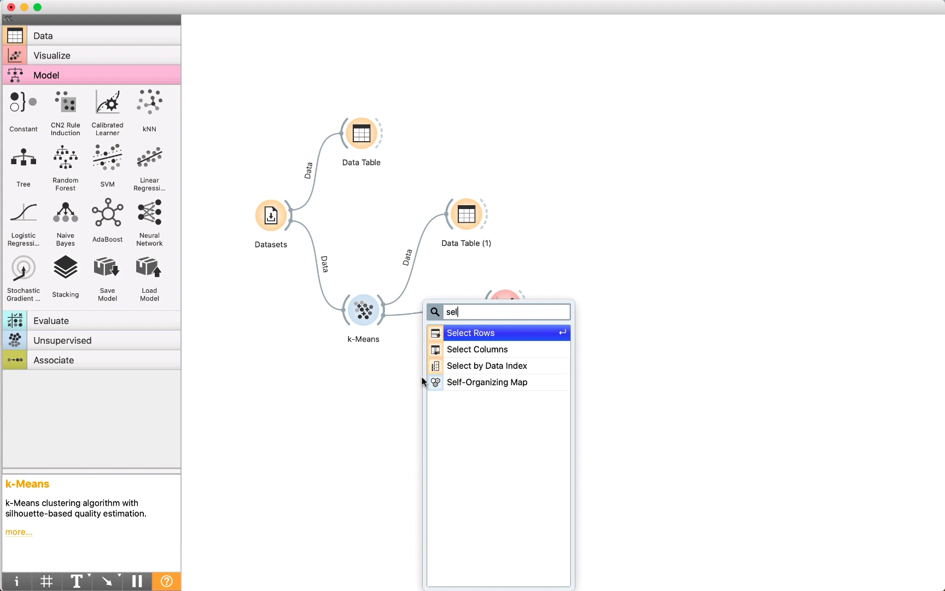
click(470, 333)
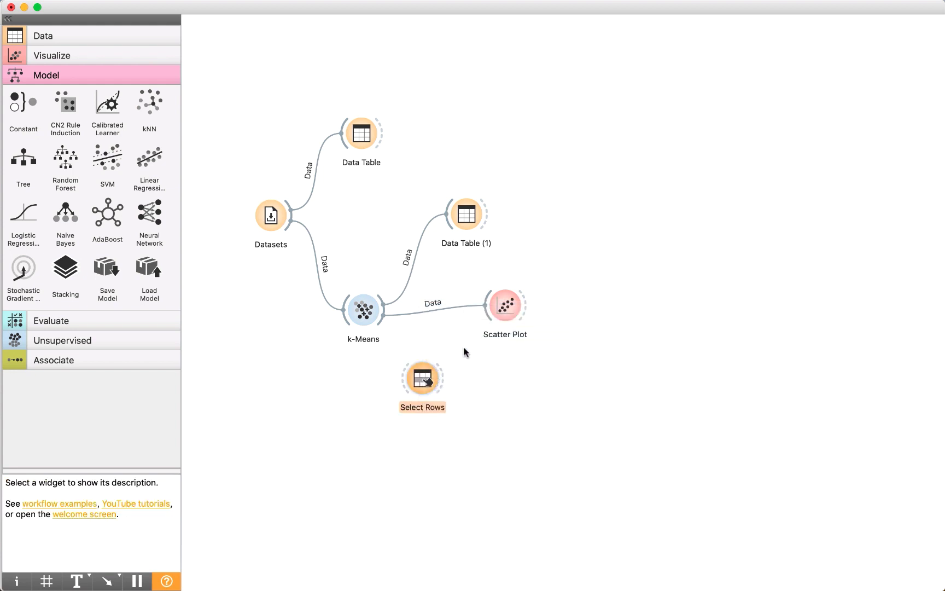
drag(417, 383, 432, 381)
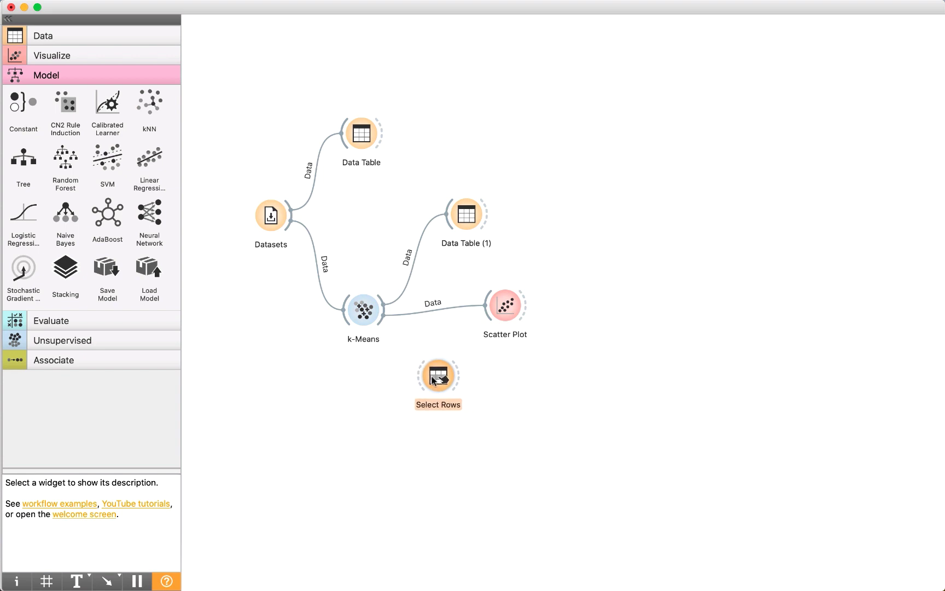
Step: Connect k-Means to Select Rows and feed its matching data to the Scatter Plot as the data subset, then check the plot
drag(380, 321, 553, 310)
double_click(551, 310)
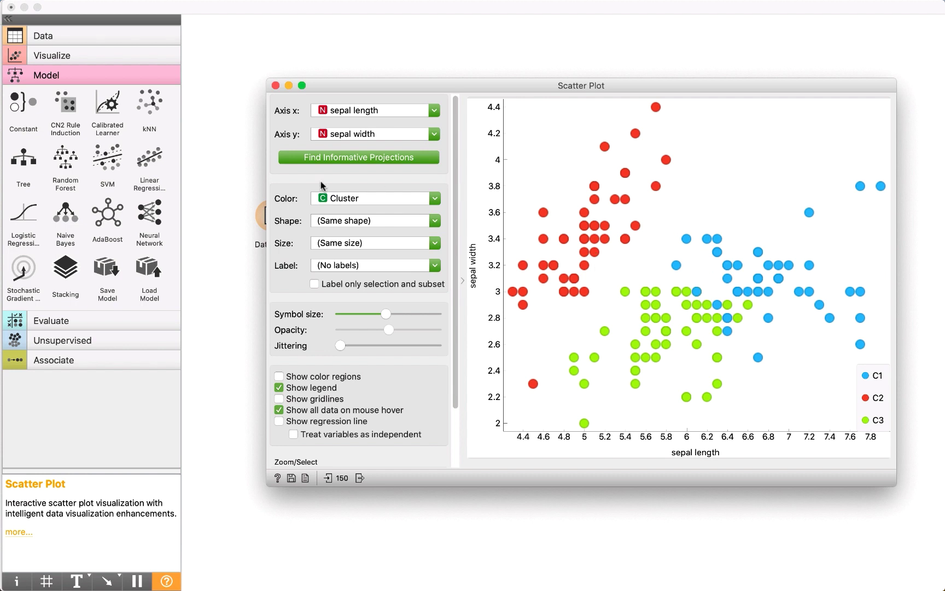
click(275, 86)
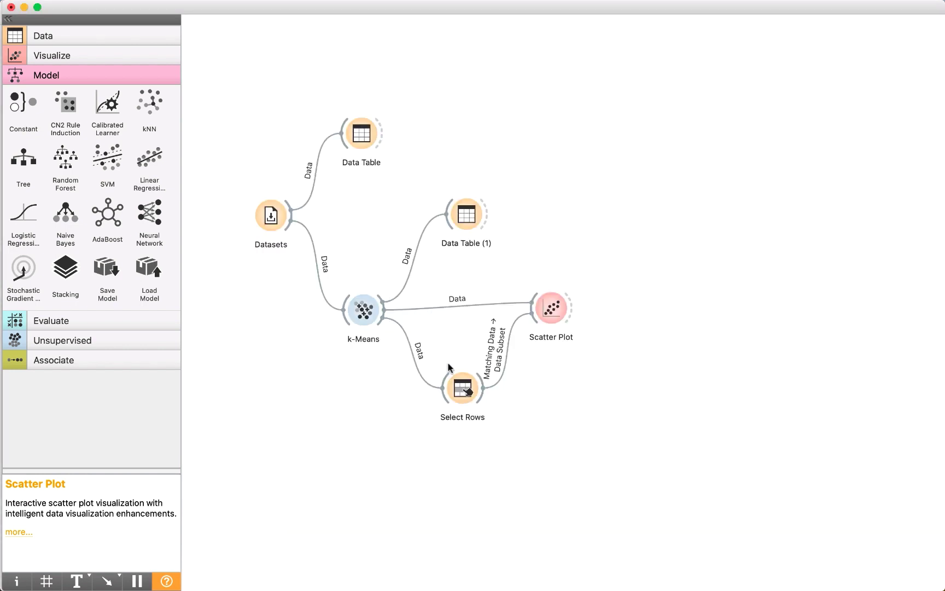
Step: Add a Select Rows condition that keeps only rows where iris is Iris-setosa
double_click(462, 389)
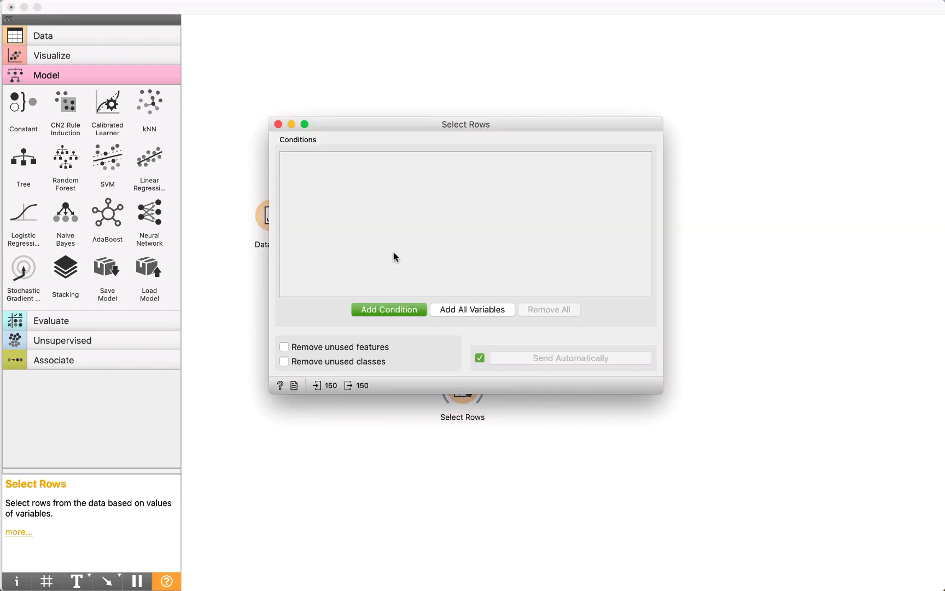
click(388, 311)
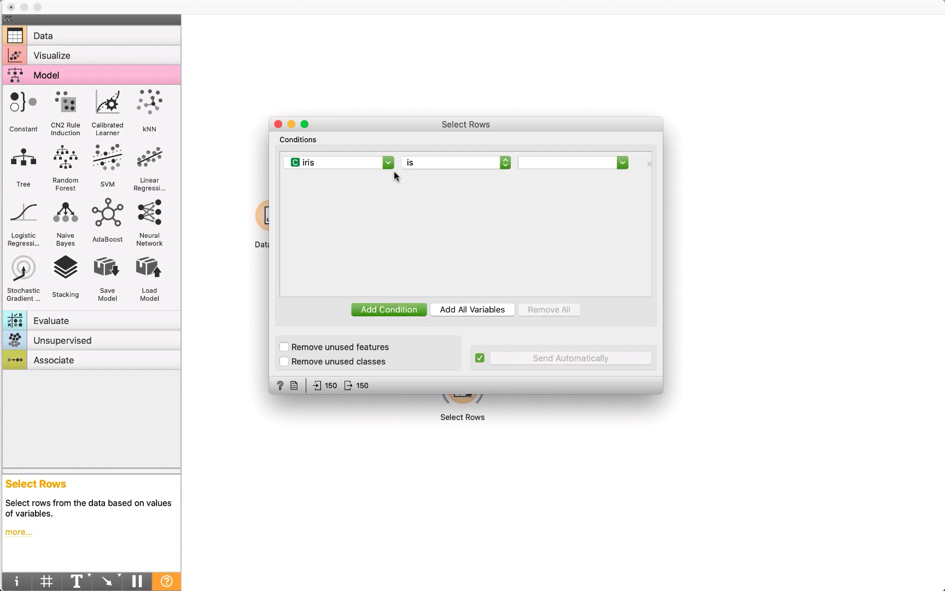
click(623, 163)
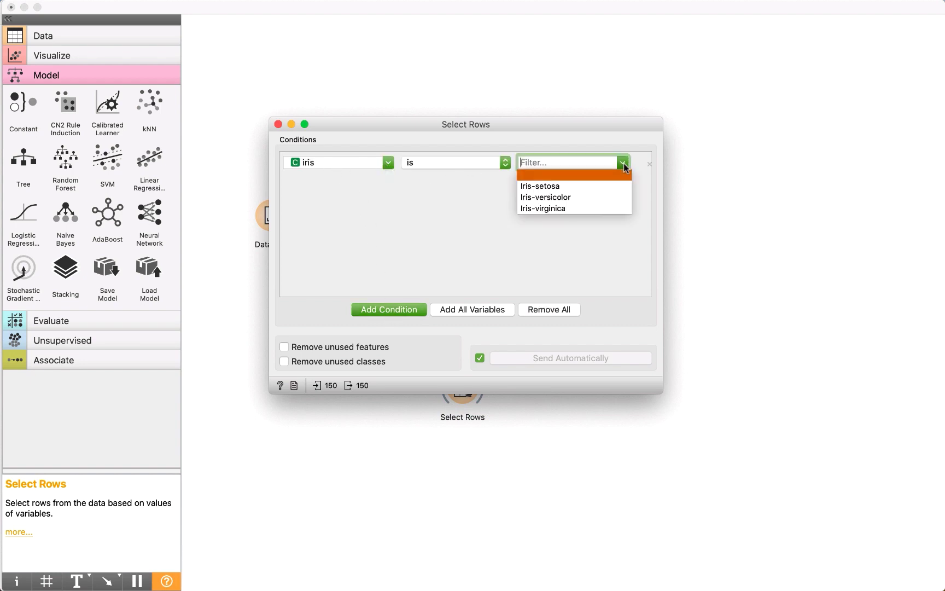
click(571, 186)
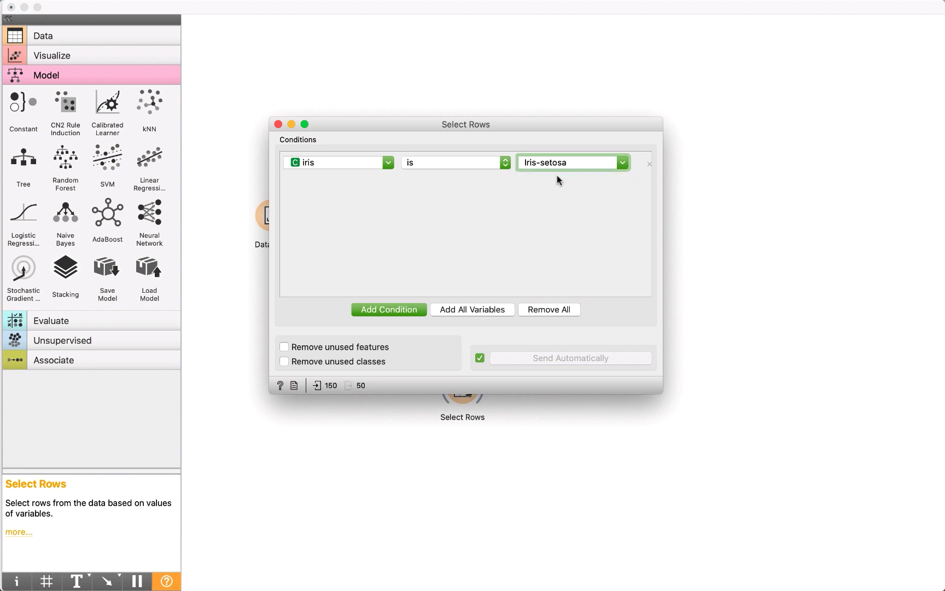
Step: Close the row filter settings and examine which clusters the highlighted Iris-setosa points fall into in the Scatter Plot
click(278, 125)
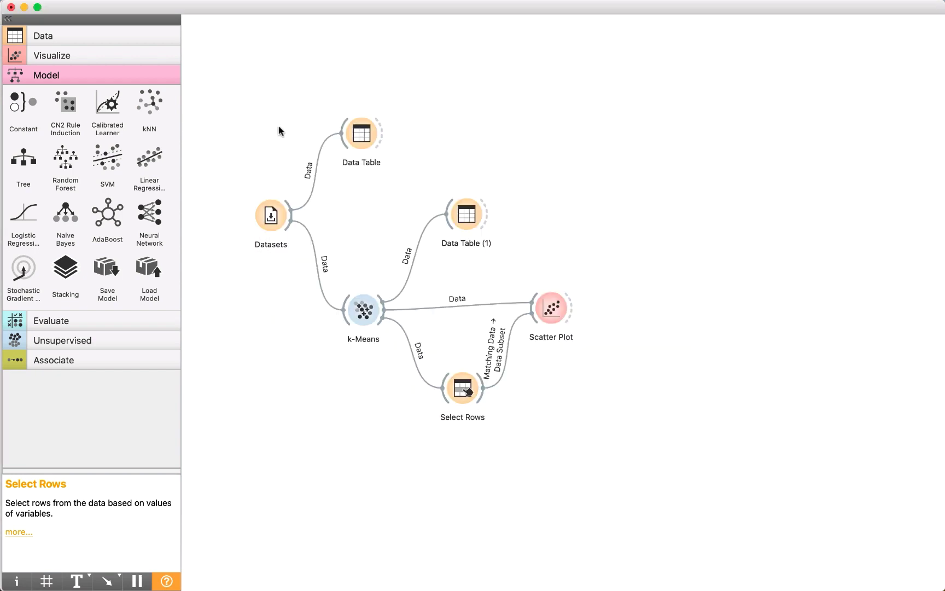
double_click(548, 309)
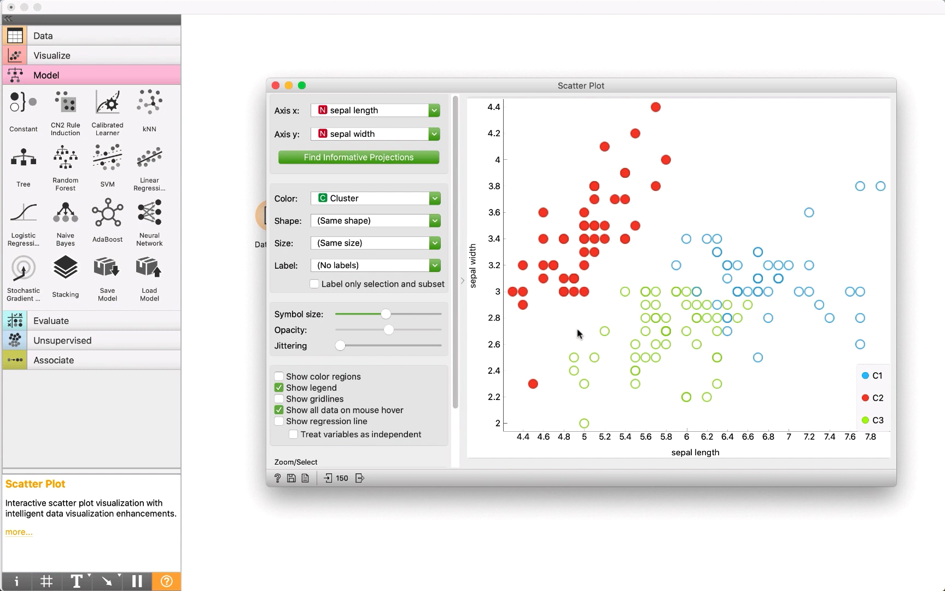
click(275, 85)
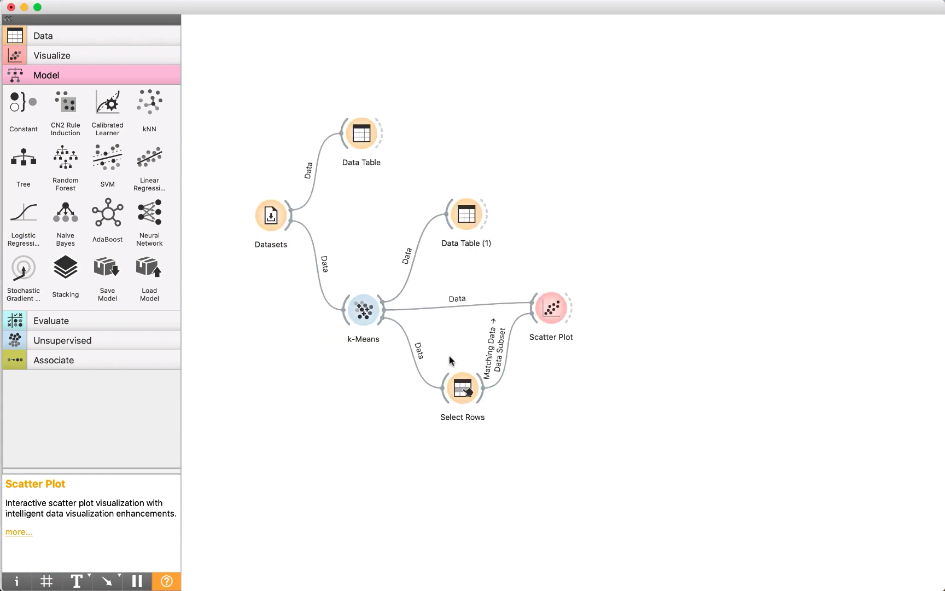
Step: Change the Select Rows iris condition to the species listed directly after Iris-setosa, and check its highlighted points in the Scatter Plot
click(467, 390)
double_click(466, 391)
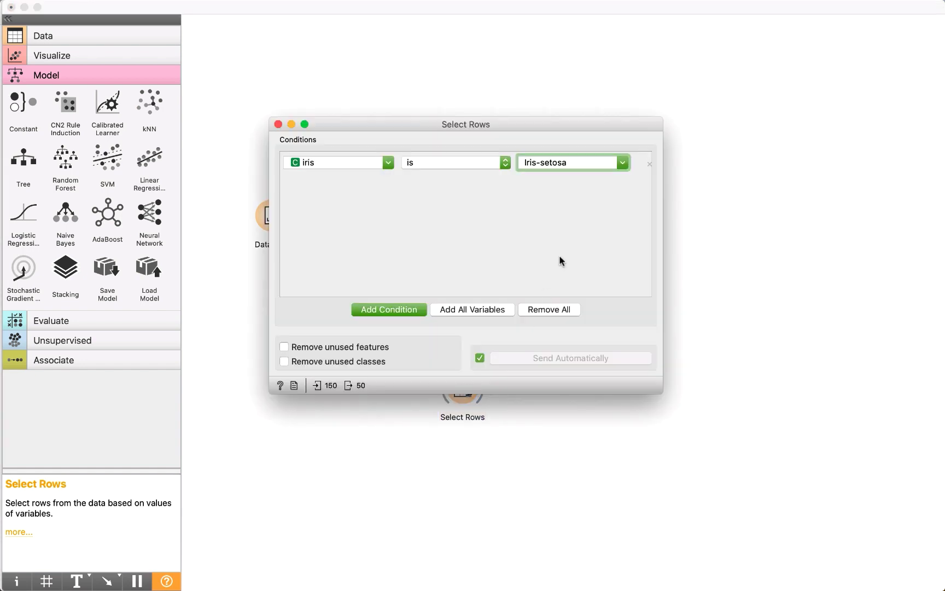
click(622, 162)
click(581, 197)
click(278, 124)
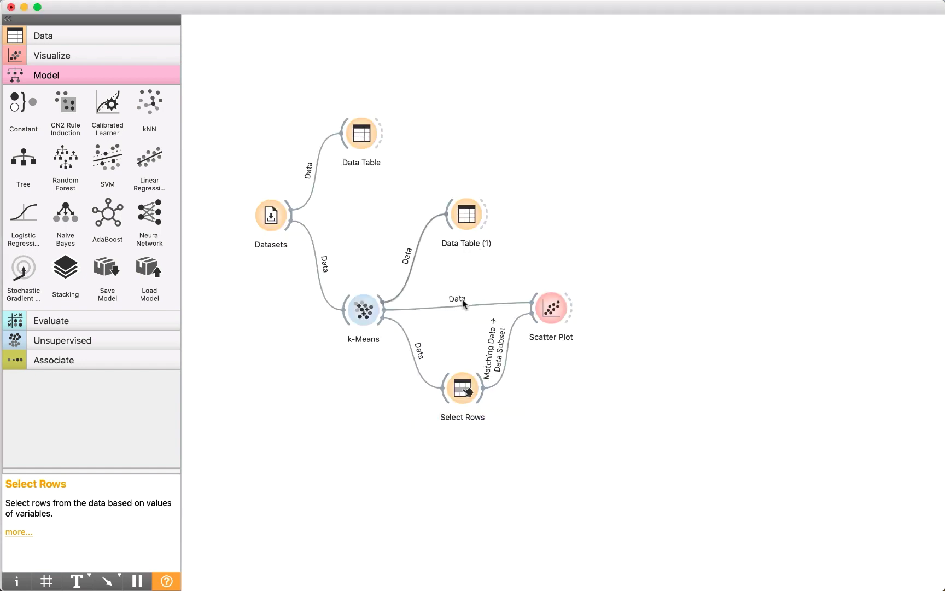
double_click(547, 309)
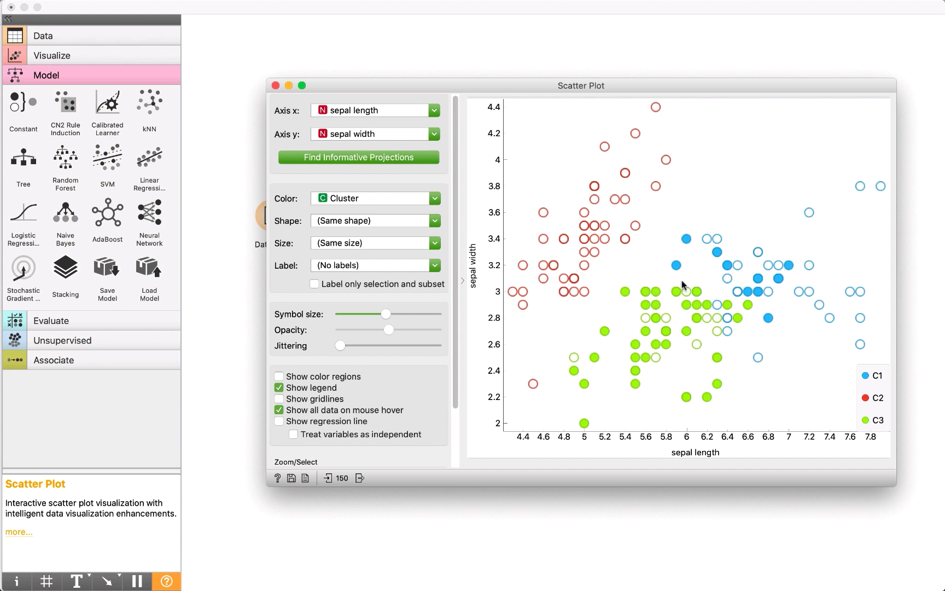
click(275, 86)
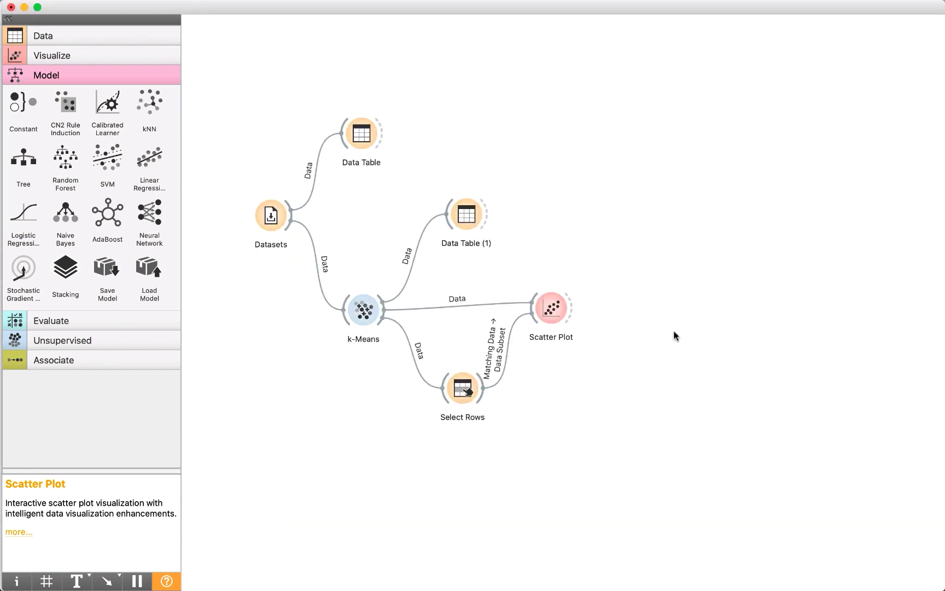